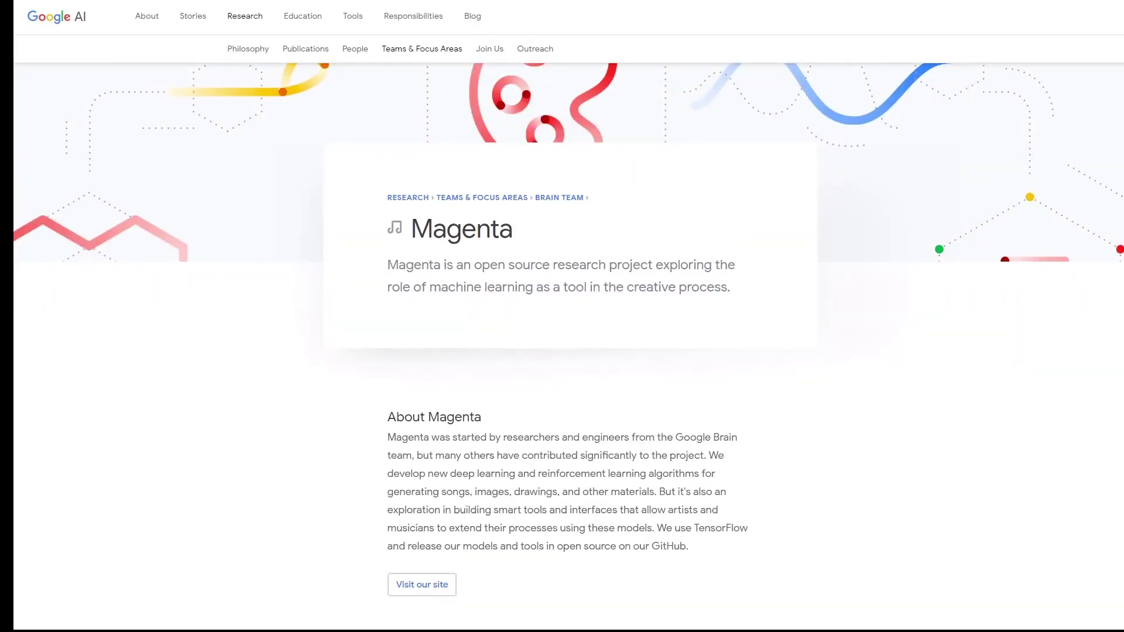
Step: Preview the Chords 1 clip's notes in a full-screen note editor
{"action": "scroll", "coordinate": [568, 346], "scroll_direction": "down", "scroll_amount": 7}
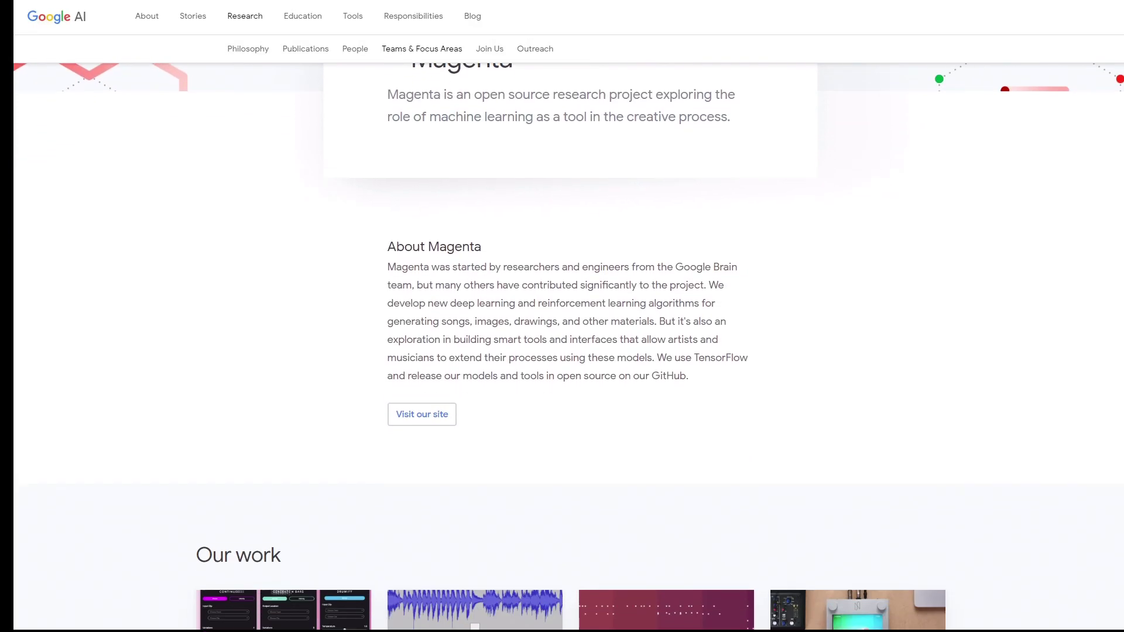
{"action": "scroll", "coordinate": [568, 345], "scroll_direction": "down", "scroll_amount": 7}
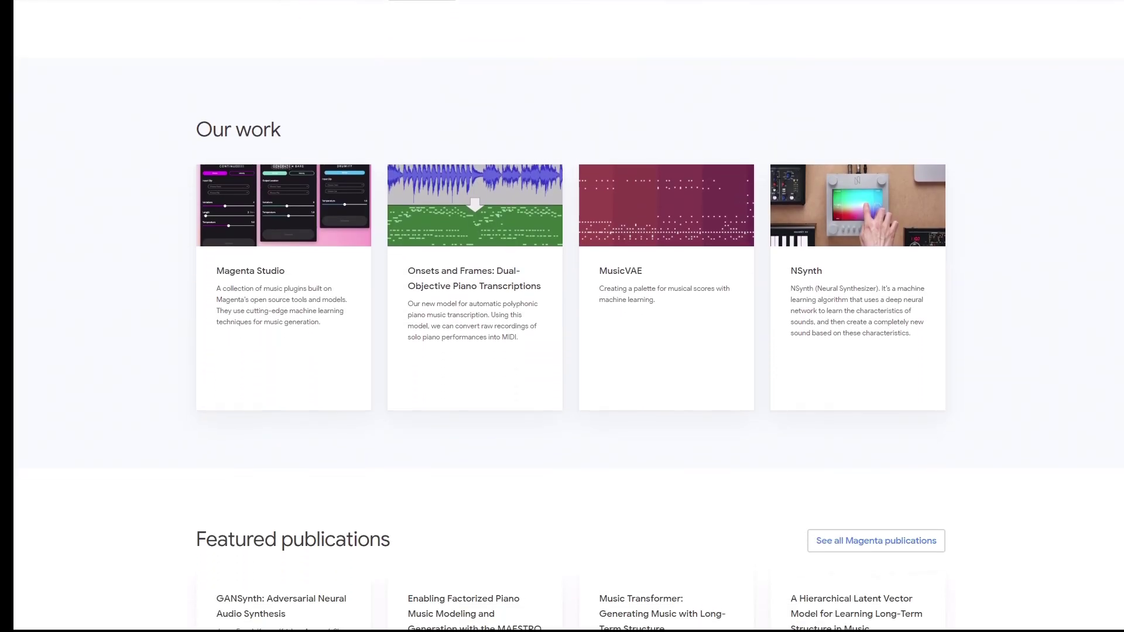
{"action": "scroll", "coordinate": [568, 345], "scroll_direction": "down", "scroll_amount": 5}
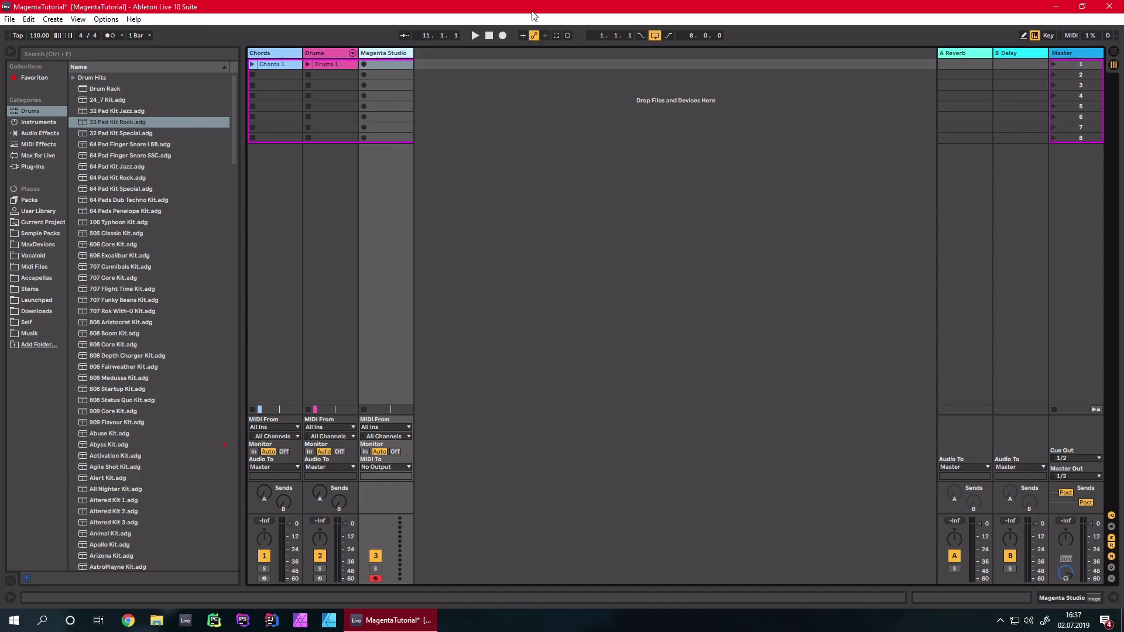
{"action": "double_click", "coordinate": [400, 54]}
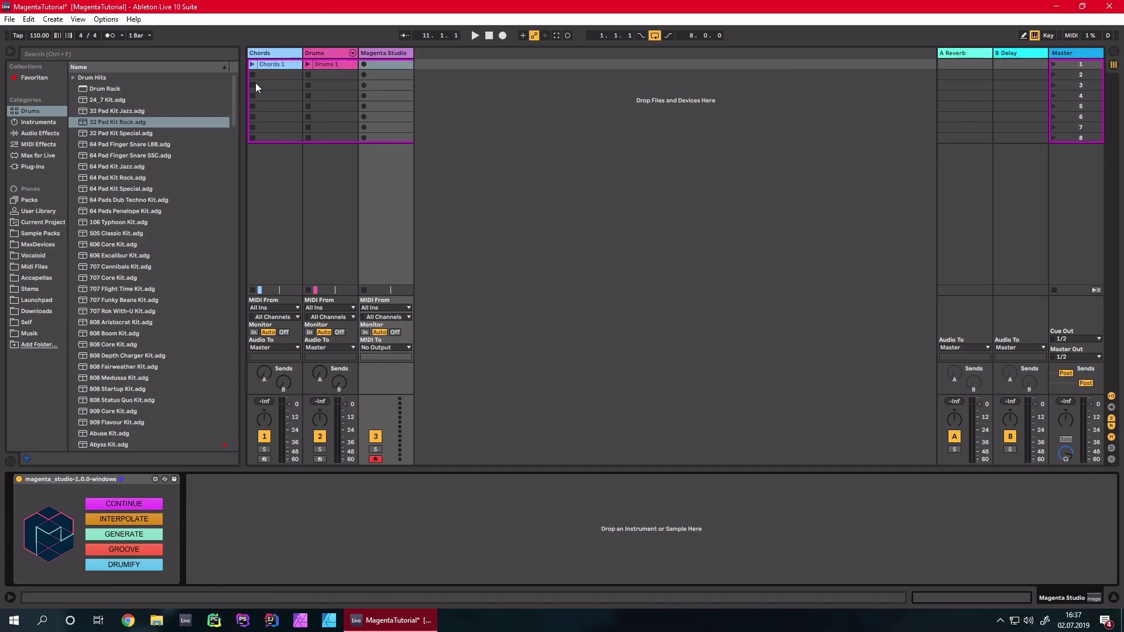
{"action": "left_click", "coordinate": [280, 54]}
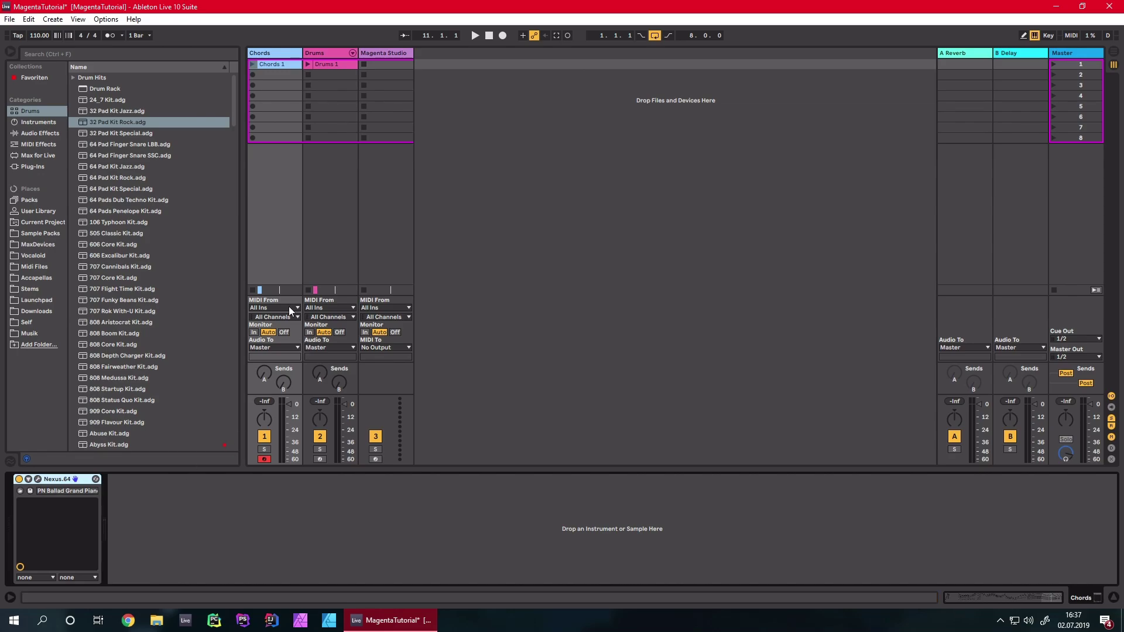
{"action": "left_click", "coordinate": [273, 66]}
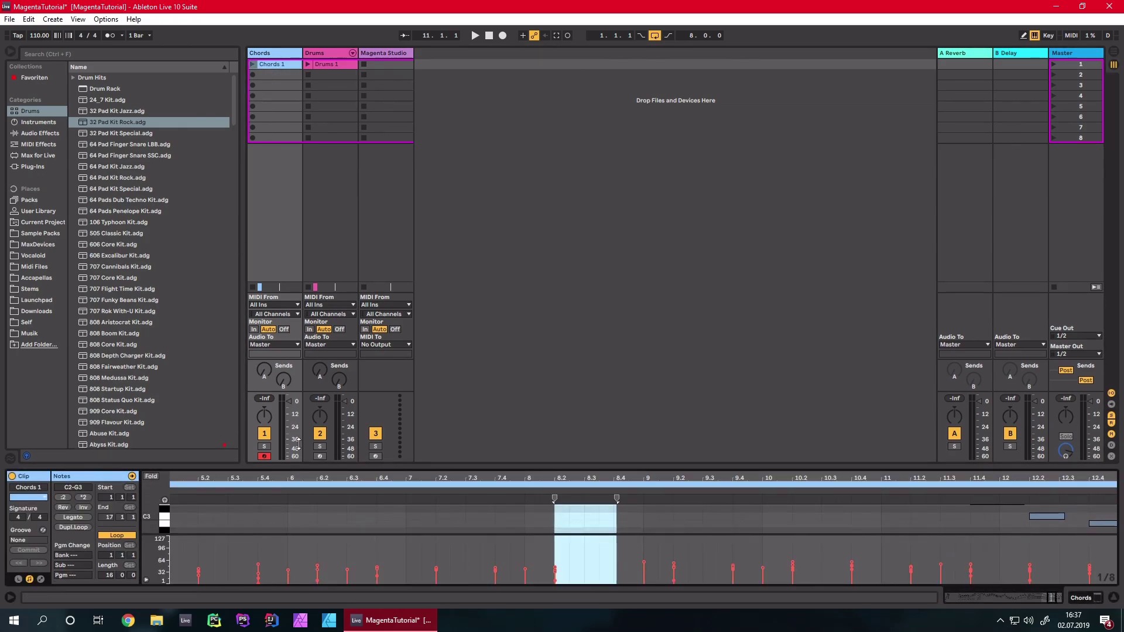
{"action": "left_click_drag", "start_coordinate": [292, 471], "coordinate": [587, 123]}
Step: Preview the Drums 1 drum notes, then select the Magenta Studio track to show its device
{"action": "scroll", "coordinate": [588, 373], "scroll_direction": "up", "scroll_amount": 6}
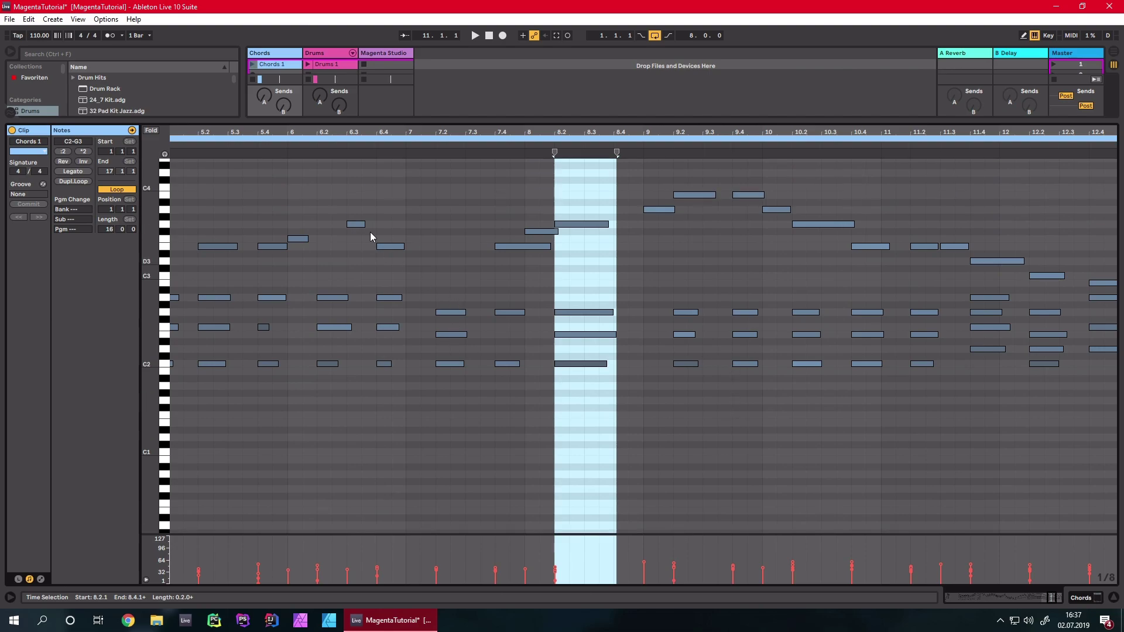
{"action": "left_click", "coordinate": [333, 65]}
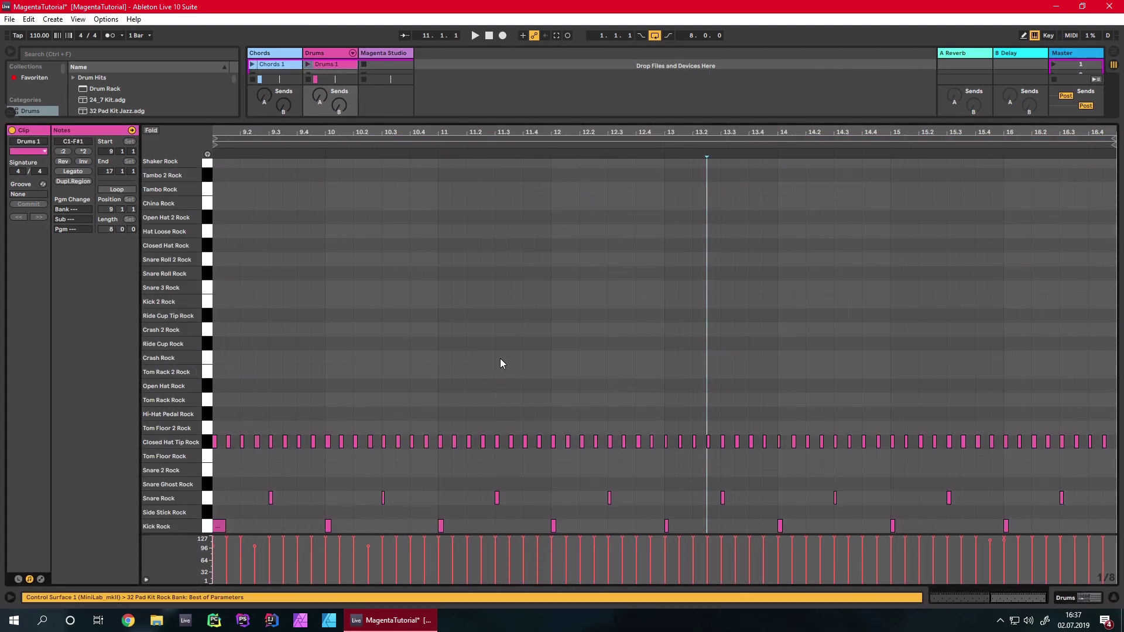
{"action": "left_click_drag", "start_coordinate": [520, 121], "coordinate": [487, 446]}
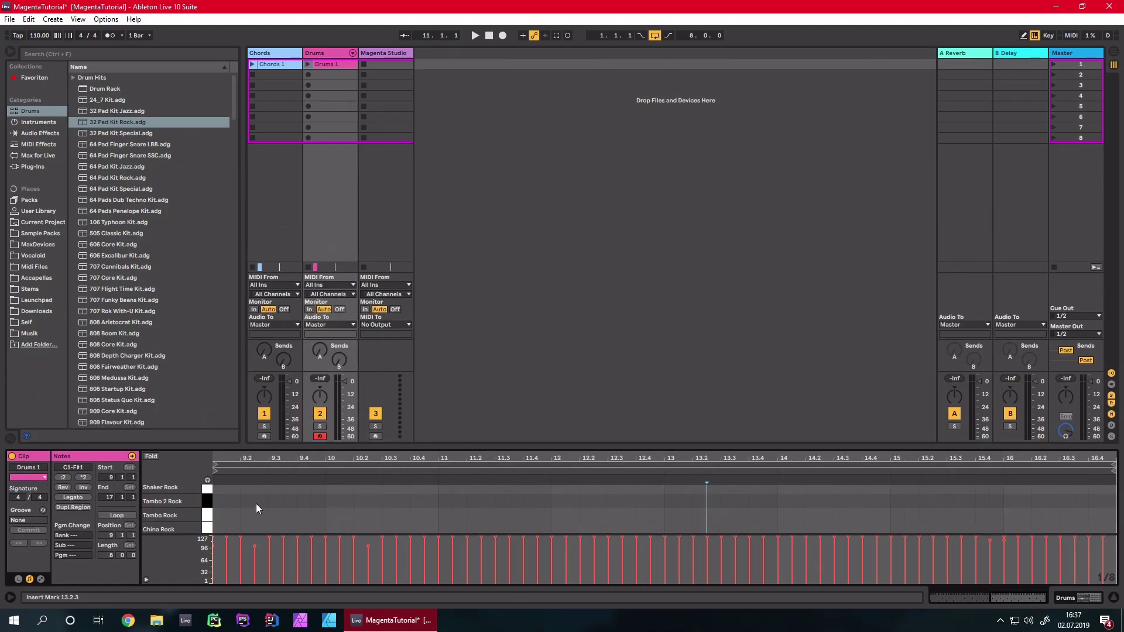
{"action": "left_click", "coordinate": [373, 52]}
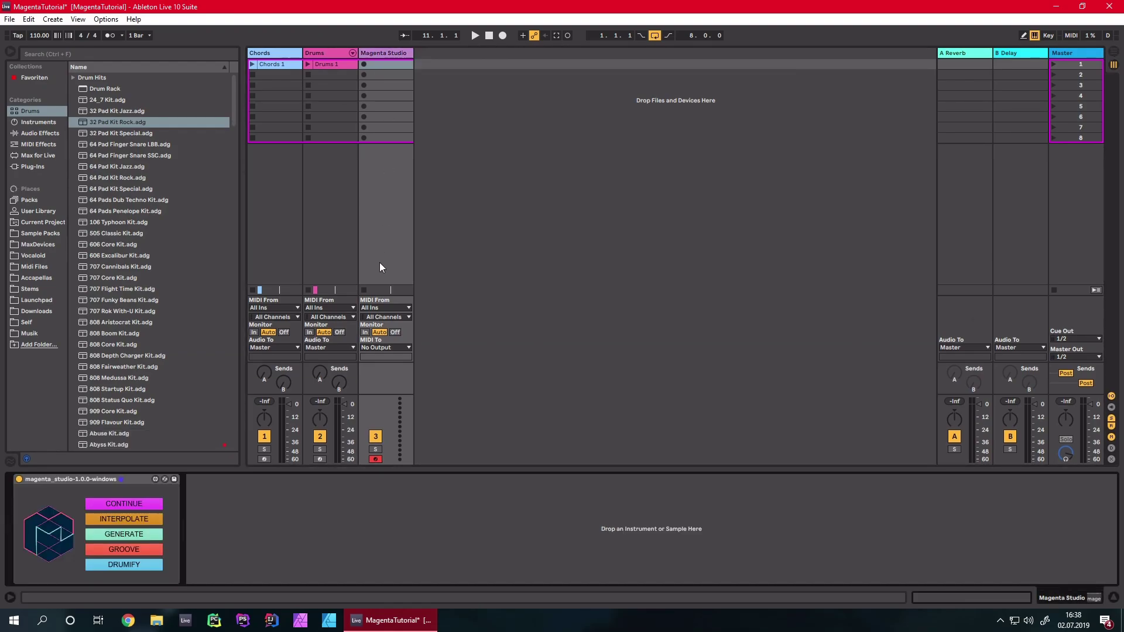
Step: Continue Drums 1 in Drums mode into four 2-bar variations at temperature 1.0
{"action": "left_click", "coordinate": [156, 505]}
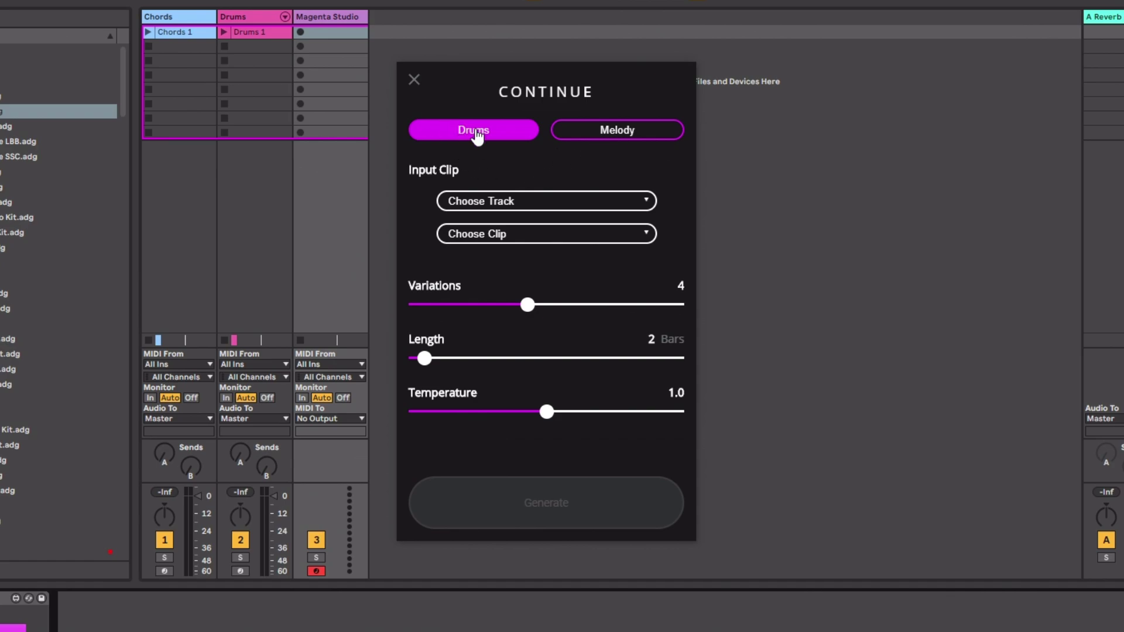
{"action": "left_click", "coordinate": [589, 138]}
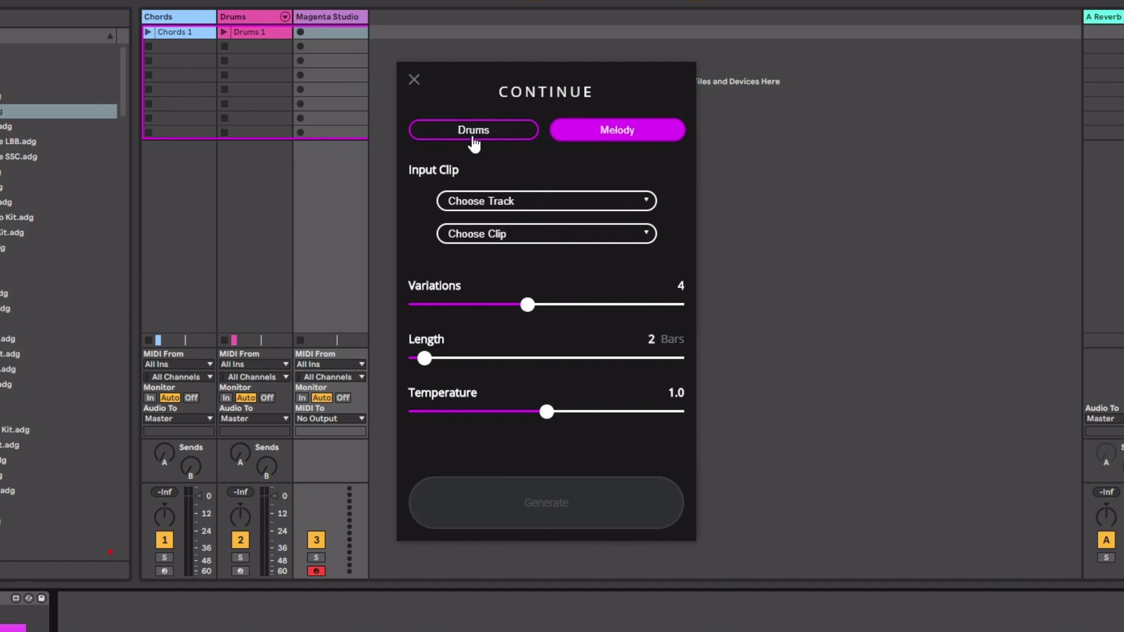
{"action": "left_click", "coordinate": [474, 140]}
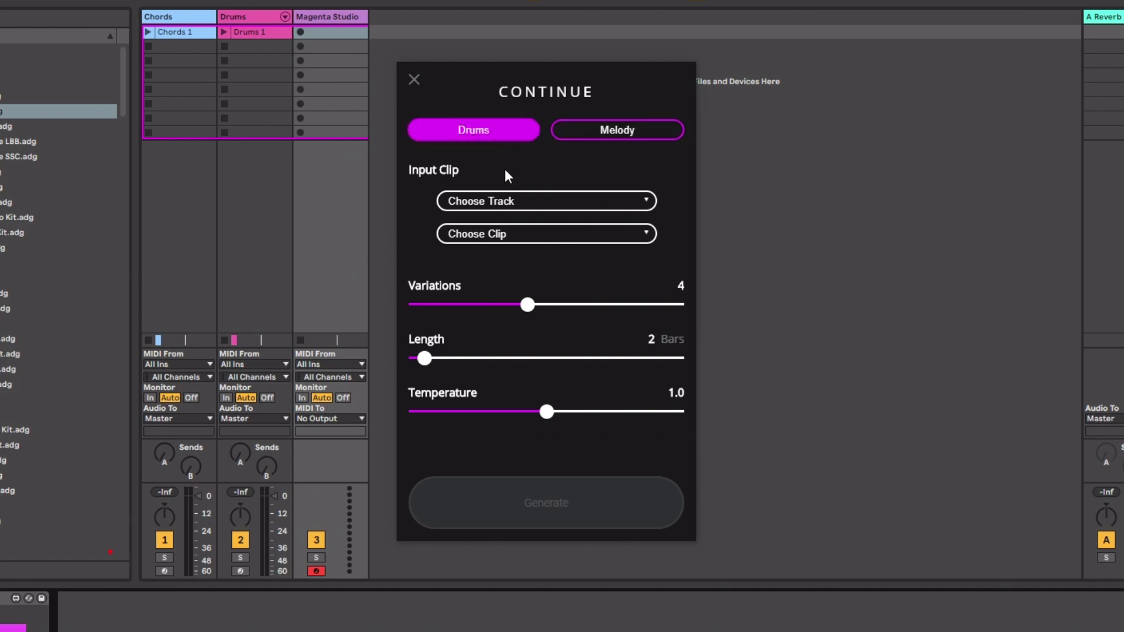
{"action": "left_click", "coordinate": [504, 202]}
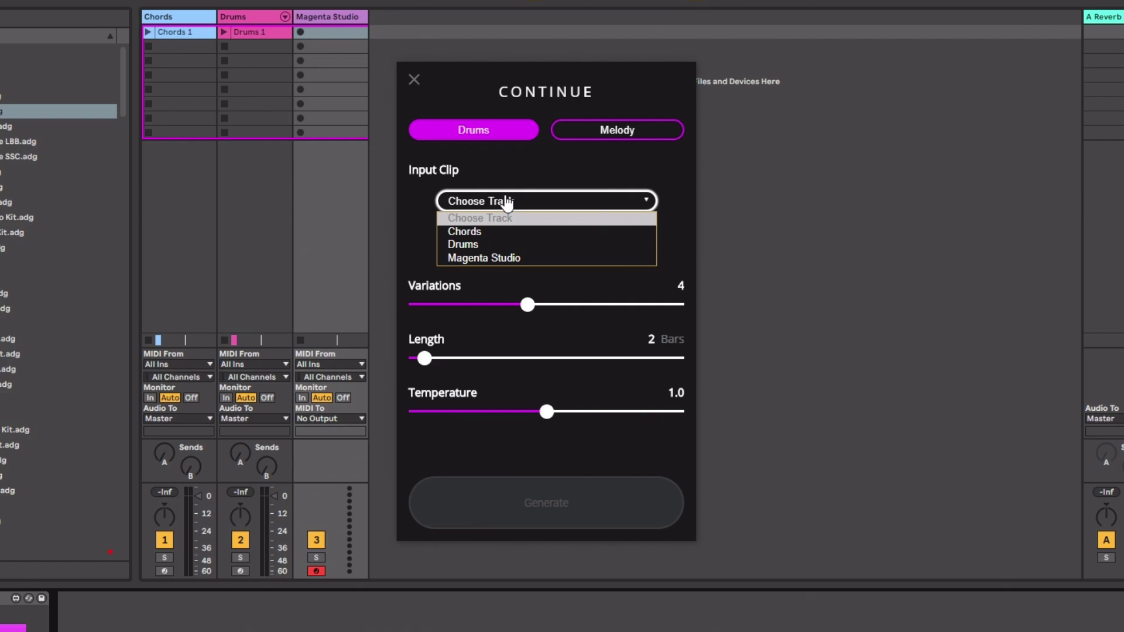
{"action": "left_click", "coordinate": [472, 244]}
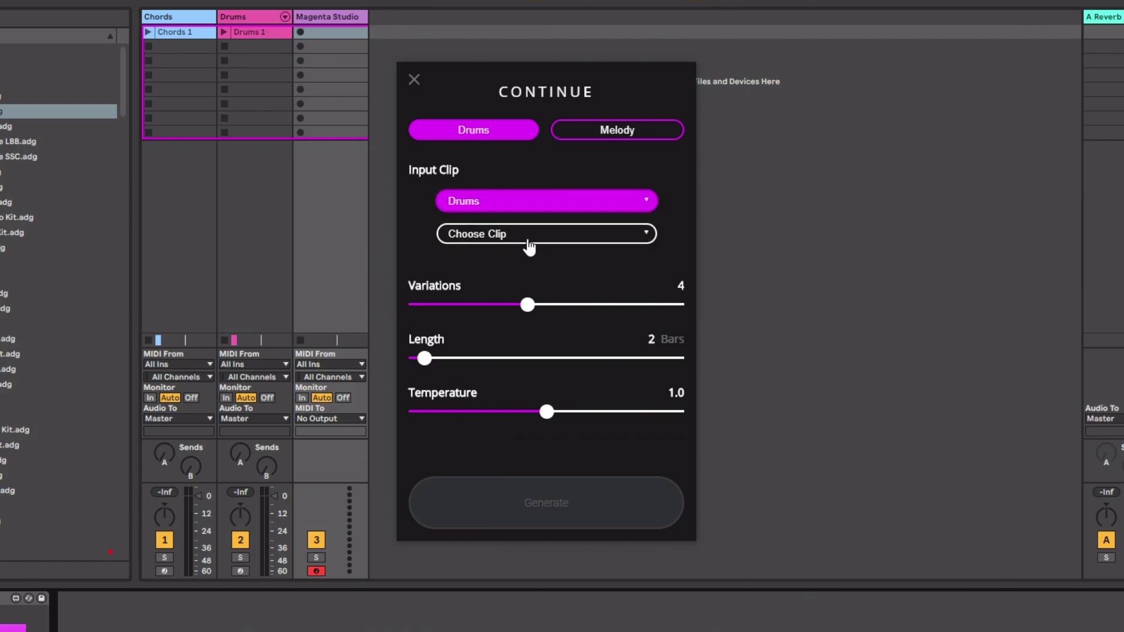
{"action": "left_click", "coordinate": [465, 236]}
{"action": "left_click", "coordinate": [487, 265]}
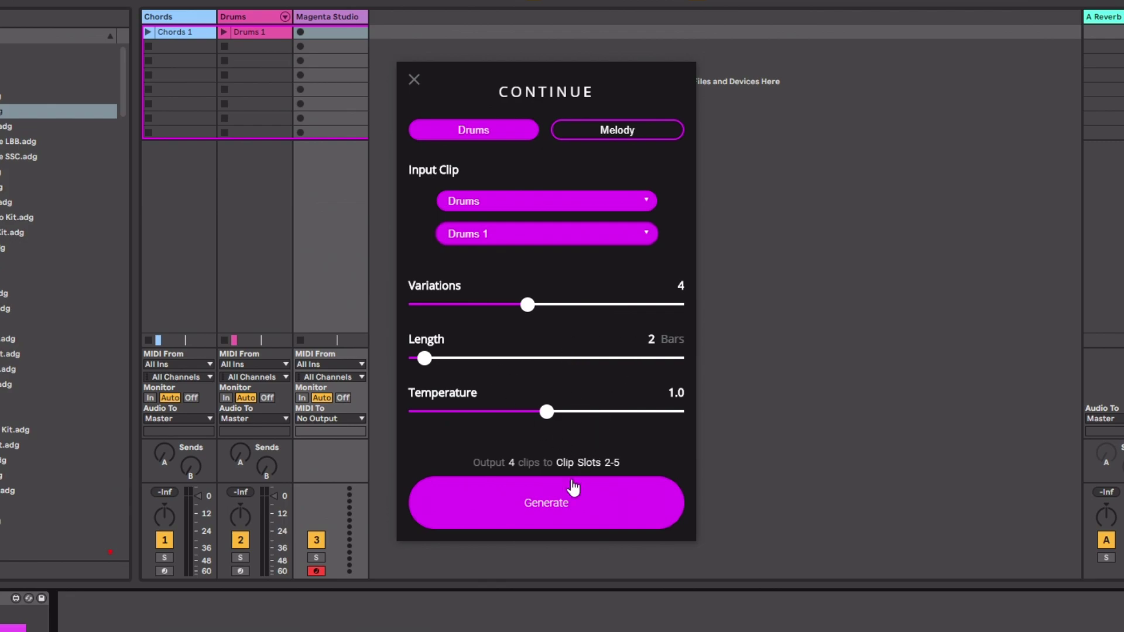
{"action": "left_click", "coordinate": [545, 505]}
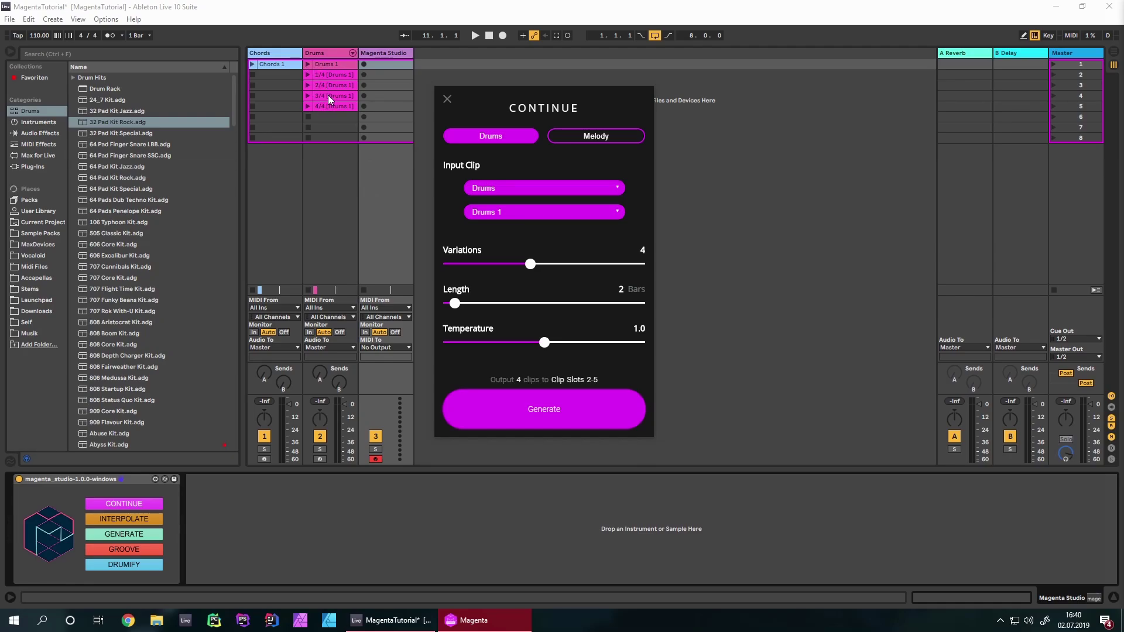
Step: Open the Drums 1 clip in an enlarged note editor
{"action": "left_click", "coordinate": [445, 101]}
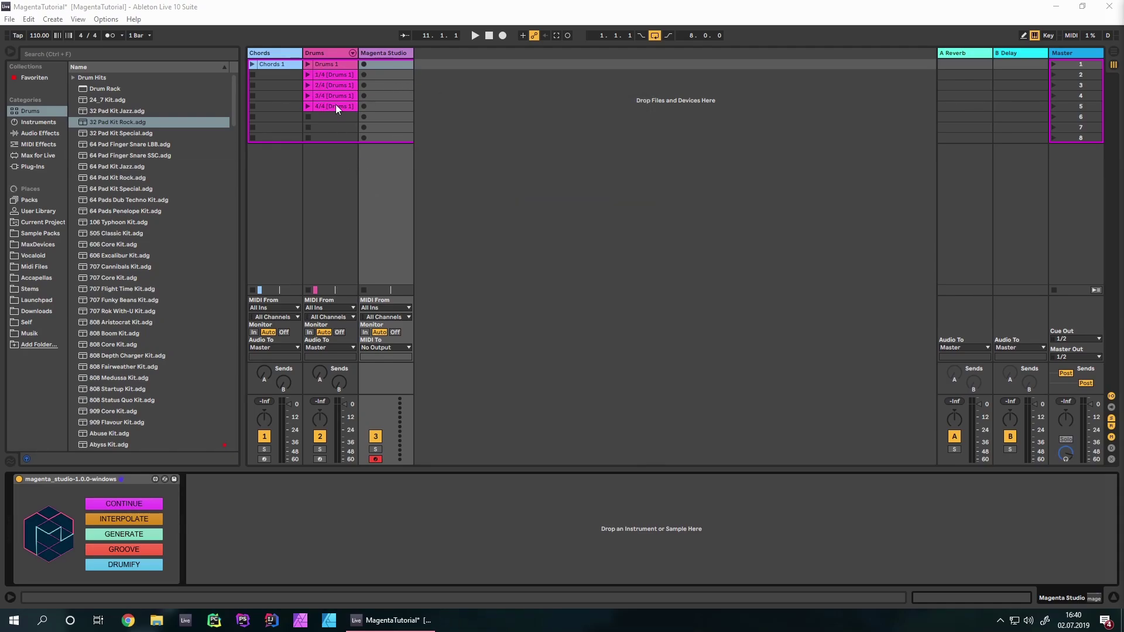
{"action": "left_click", "coordinate": [332, 80]}
{"action": "left_click", "coordinate": [335, 88]}
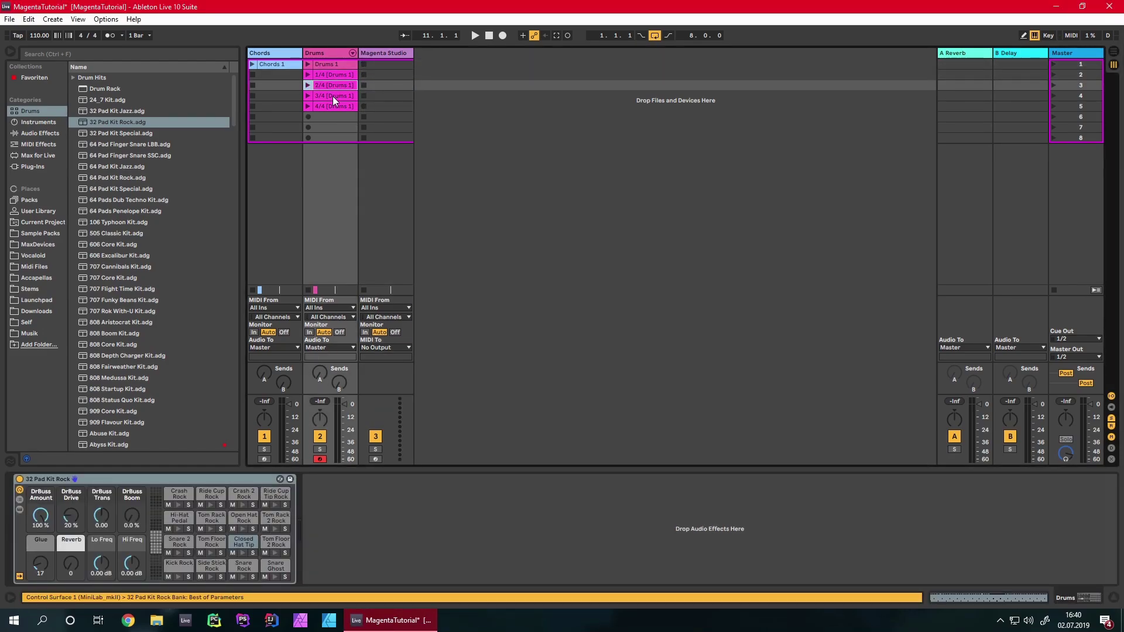
{"action": "double_click", "coordinate": [337, 66]}
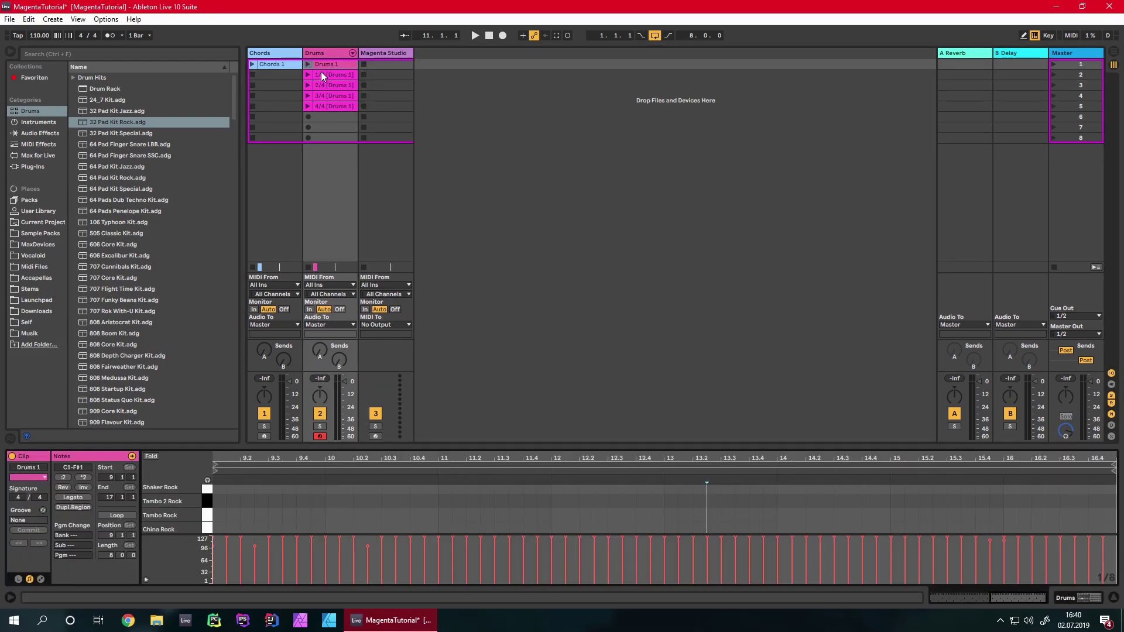
{"action": "left_click_drag", "start_coordinate": [429, 447], "coordinate": [437, 217]}
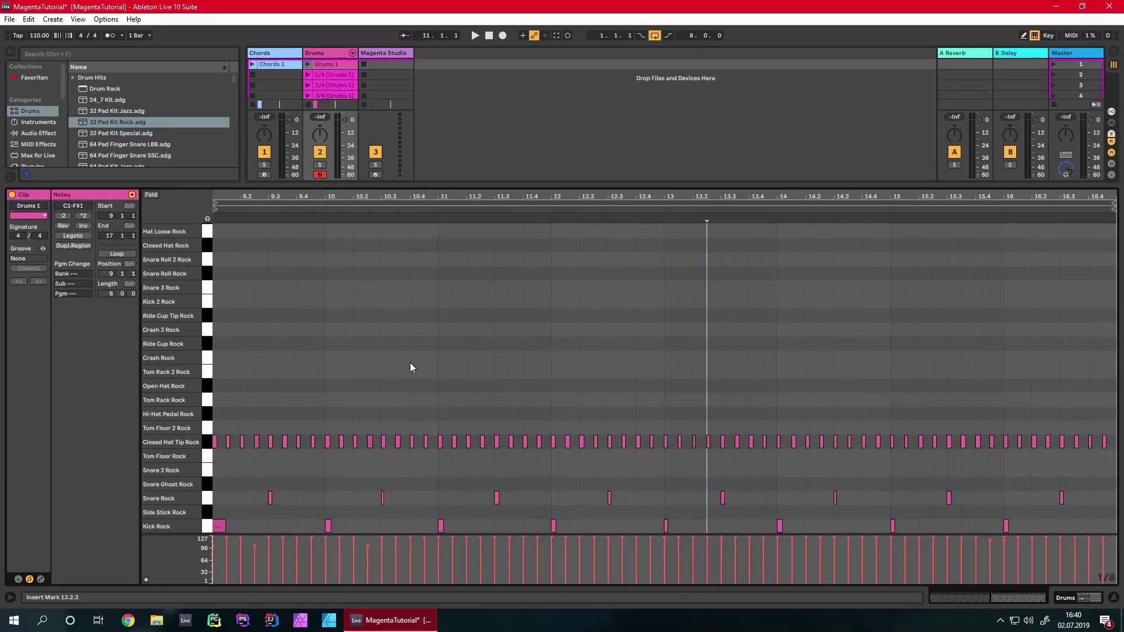
Step: Inspect the 1/4 [Drums 1] continued notes from bar 9, then open 2/4 [Drums 1]
{"action": "double_click", "coordinate": [332, 75]}
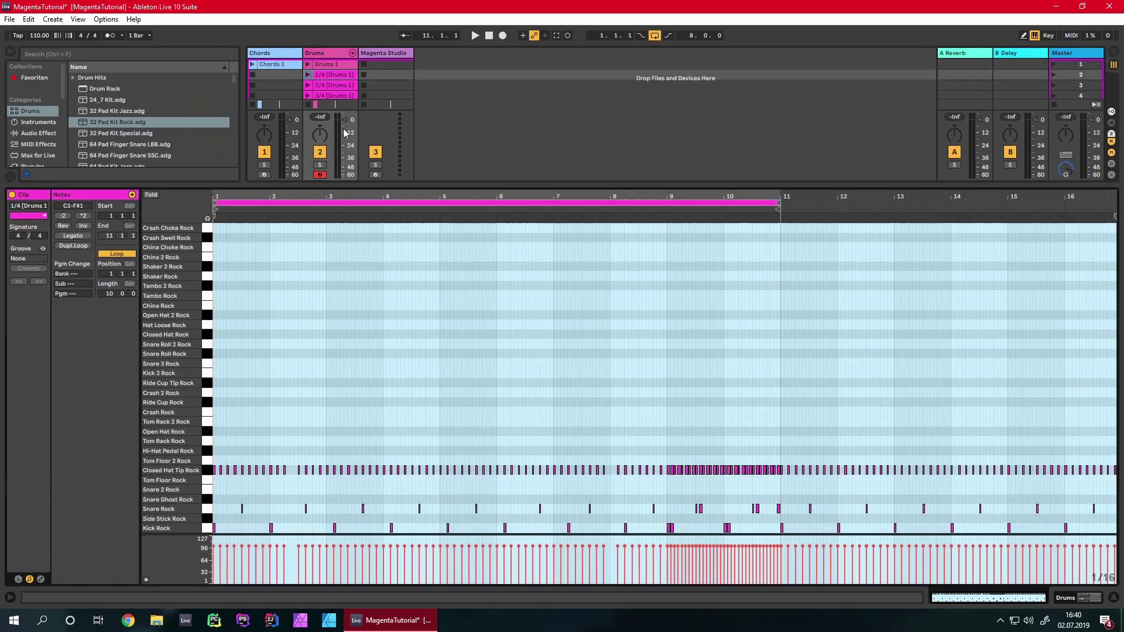
{"action": "left_click", "coordinate": [525, 410]}
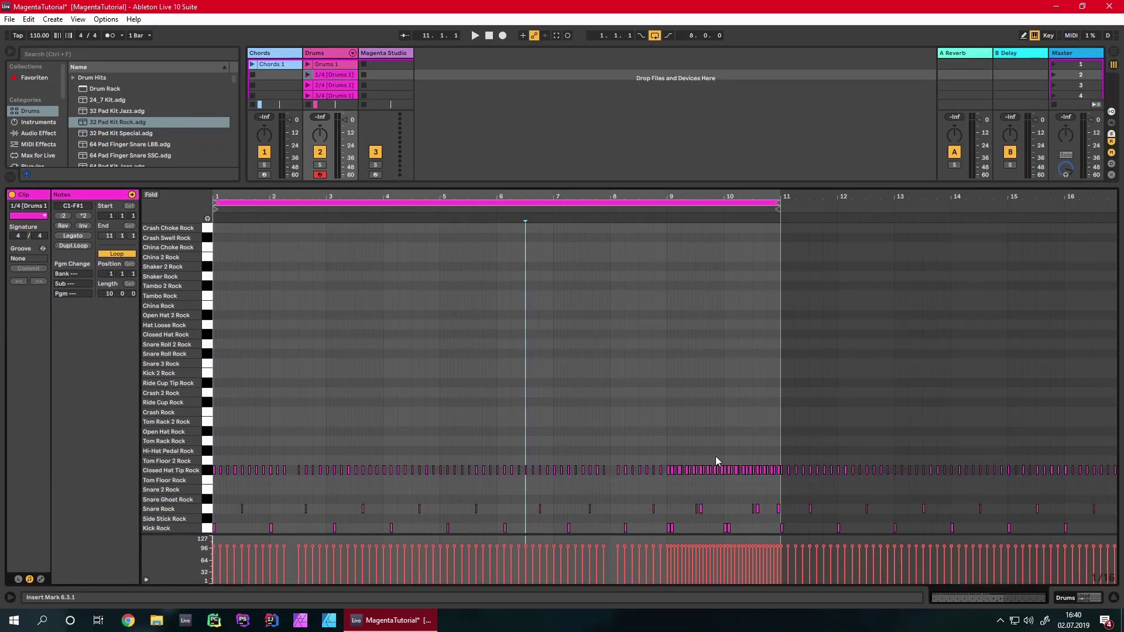
{"action": "left_click_drag", "start_coordinate": [218, 320], "coordinate": [664, 538]}
{"action": "left_click", "coordinate": [671, 446]}
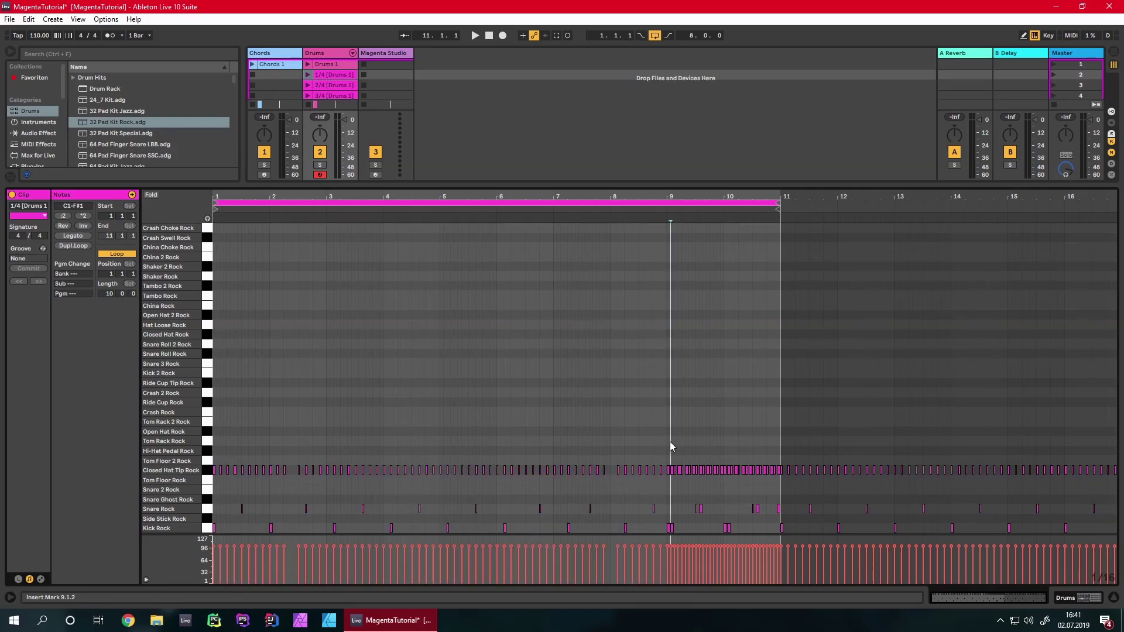
{"action": "left_click_drag", "start_coordinate": [670, 446], "coordinate": [761, 565]}
{"action": "left_click", "coordinate": [321, 89]}
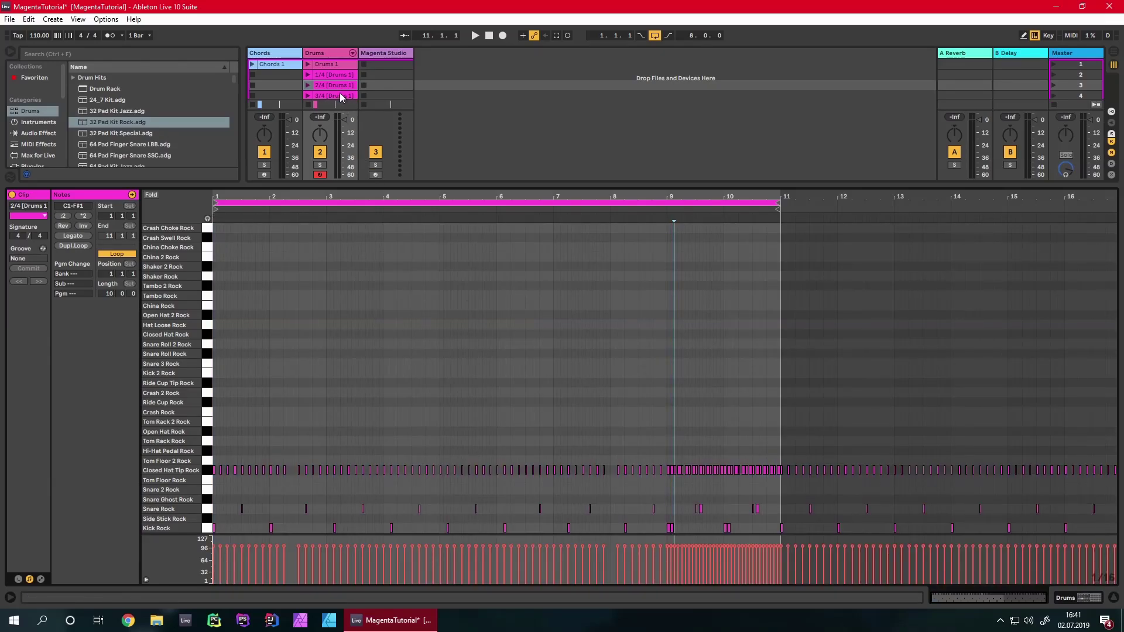
Step: Interpolate between Drums 1 (Clip A) and 1/4 [Drums 1] (Clip B) to generate three drum clips
{"action": "left_click", "coordinate": [340, 95]}
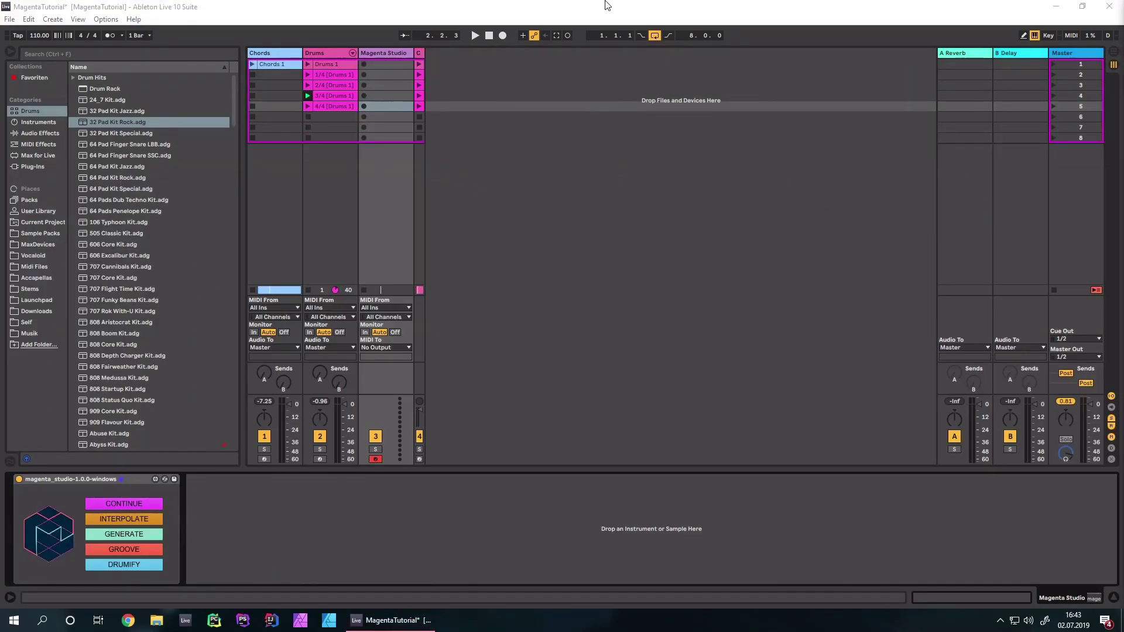
{"action": "left_click", "coordinate": [606, 5]}
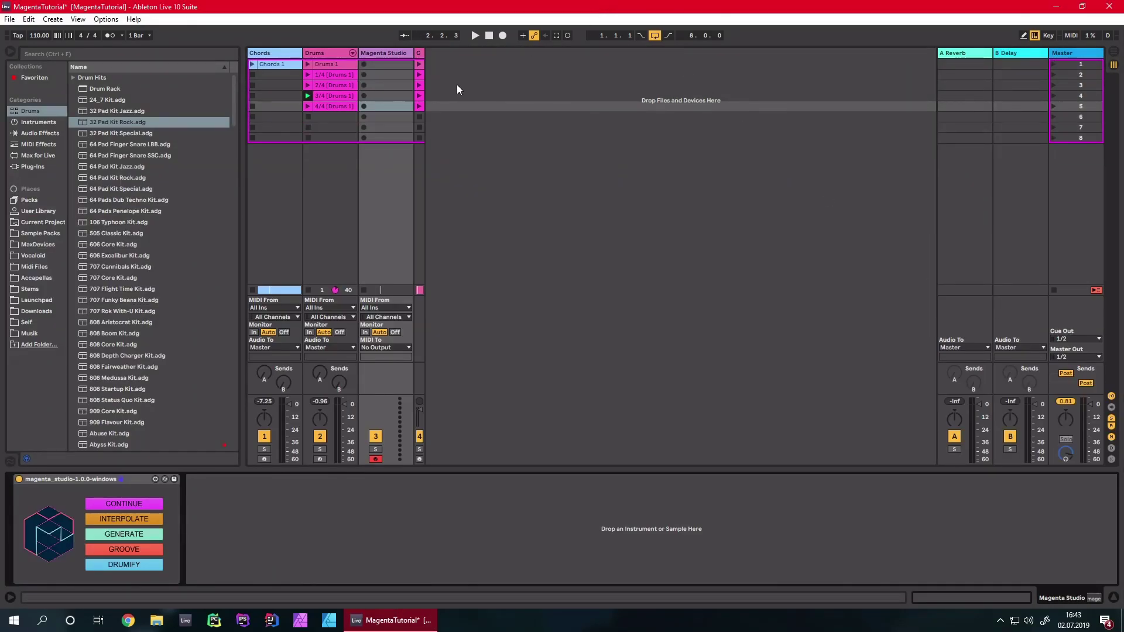
{"action": "left_click", "coordinate": [156, 520]}
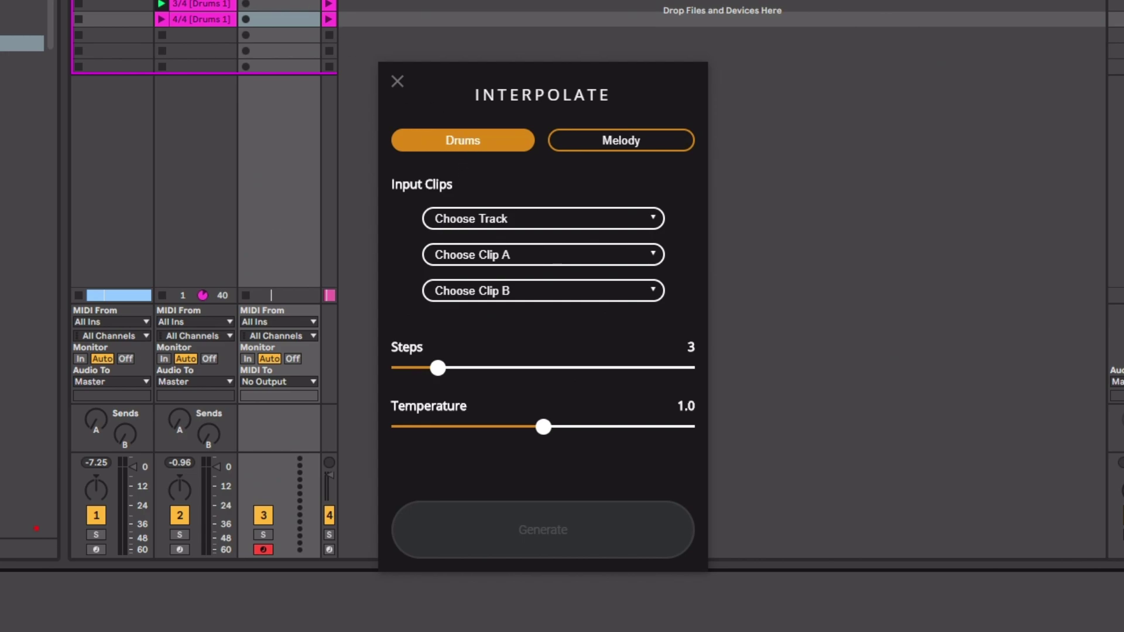
{"action": "left_click", "coordinate": [502, 221]}
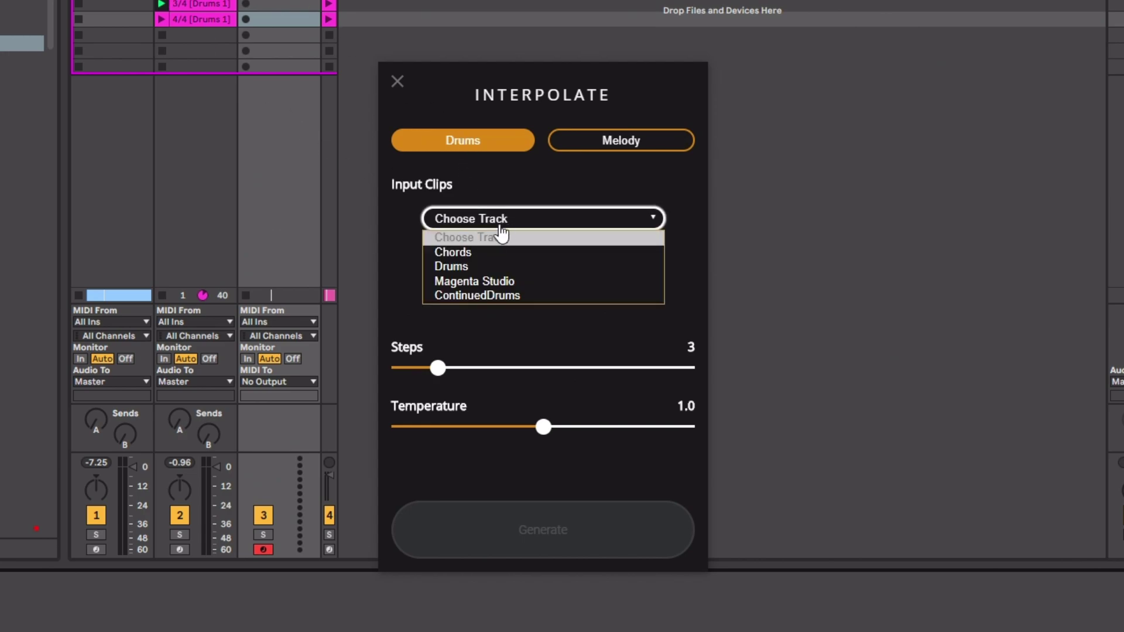
{"action": "left_click", "coordinate": [491, 265]}
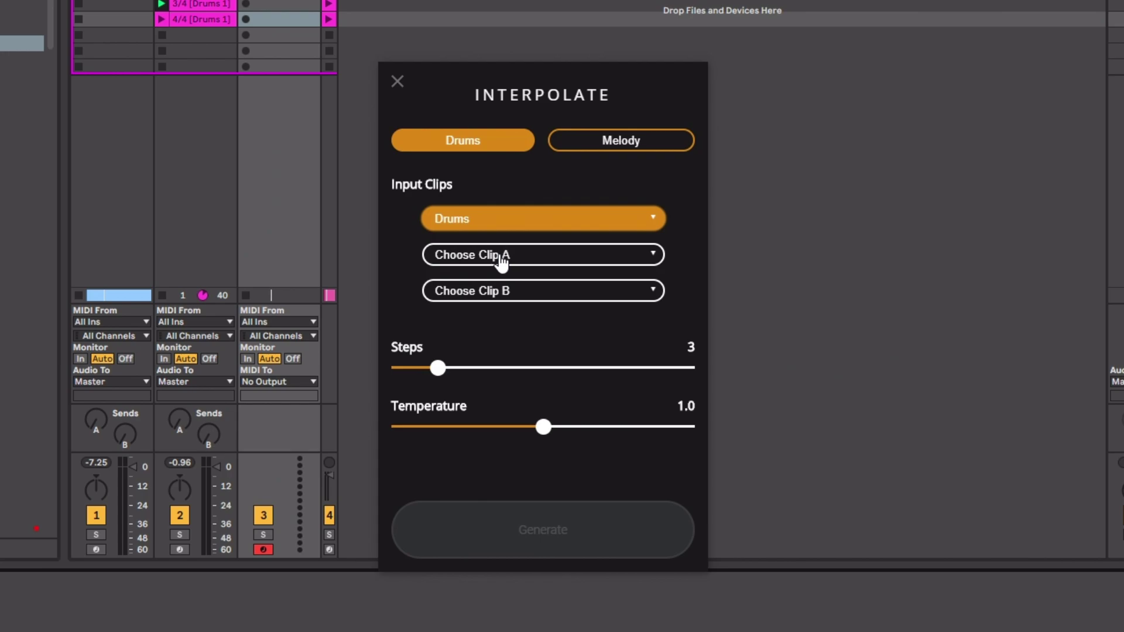
{"action": "left_click", "coordinate": [519, 262]}
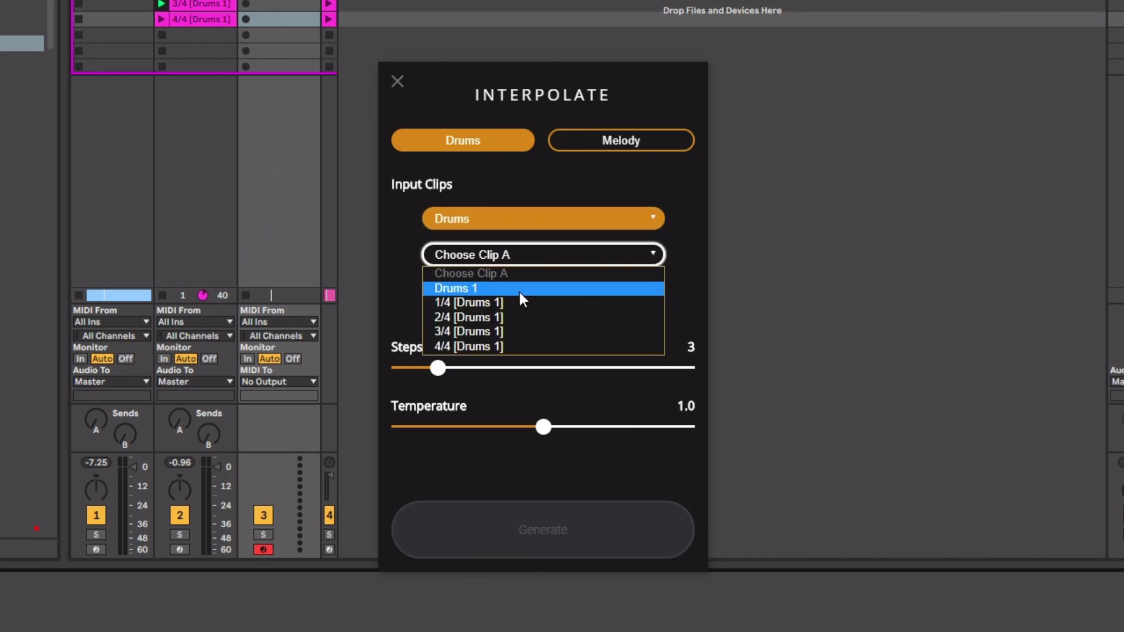
{"action": "left_click", "coordinate": [518, 289]}
{"action": "left_click", "coordinate": [522, 288]}
{"action": "left_click", "coordinate": [536, 337]}
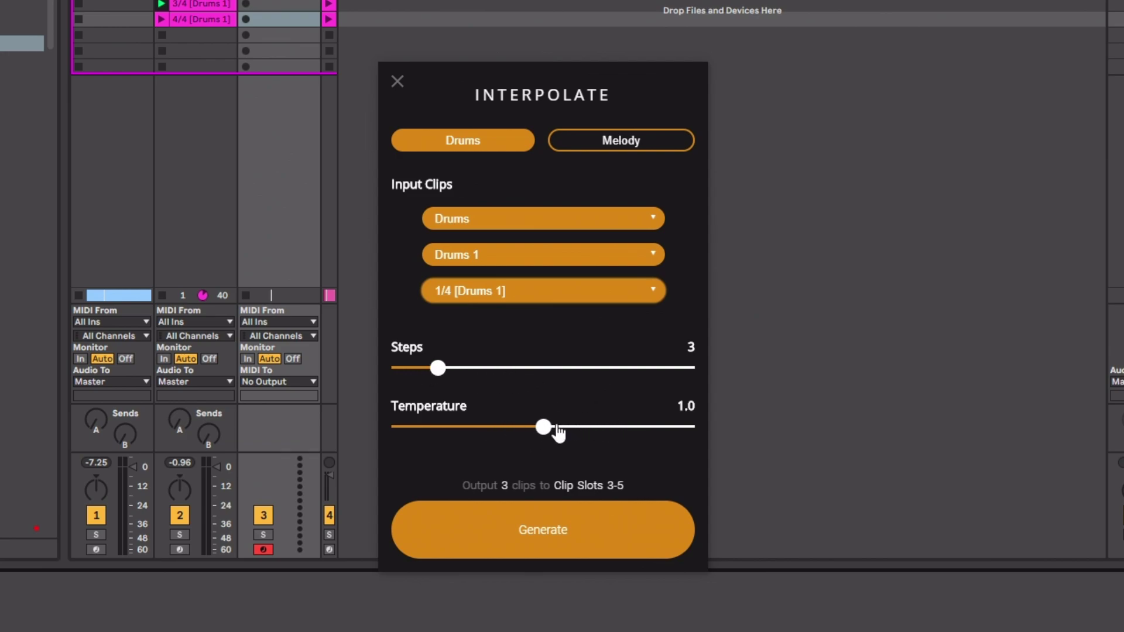
{"action": "left_click", "coordinate": [562, 531]}
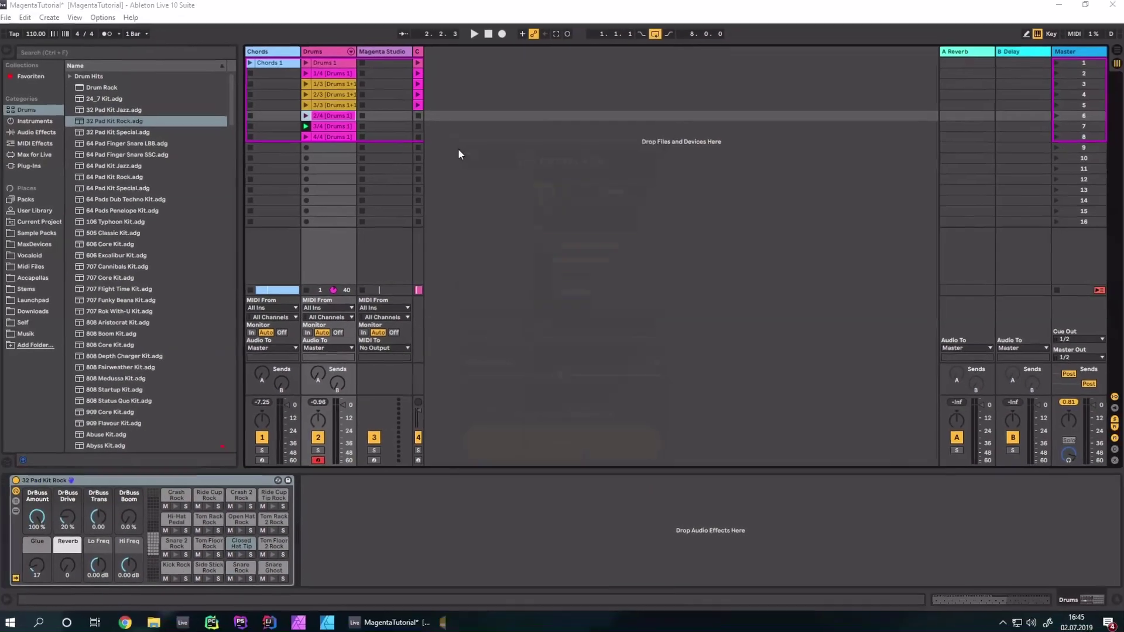
Step: Audition the first interpolated drum clip in an enlarged drum editor
{"action": "left_click", "coordinate": [330, 88]}
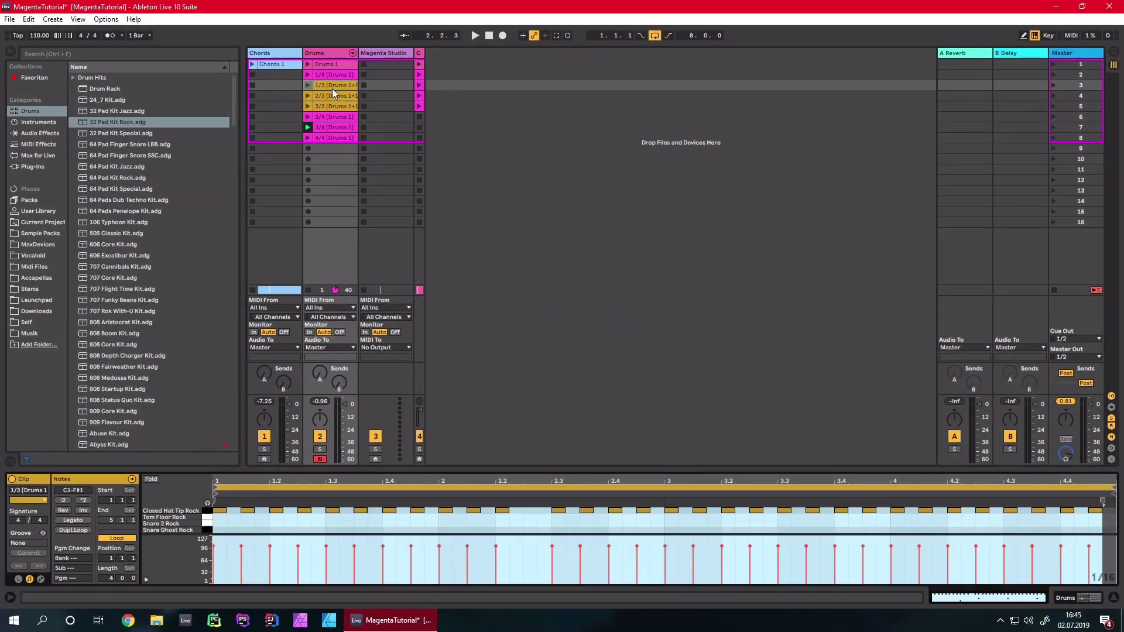
{"action": "left_click_drag", "start_coordinate": [452, 471], "coordinate": [452, 104]}
{"action": "left_click", "coordinate": [495, 342]}
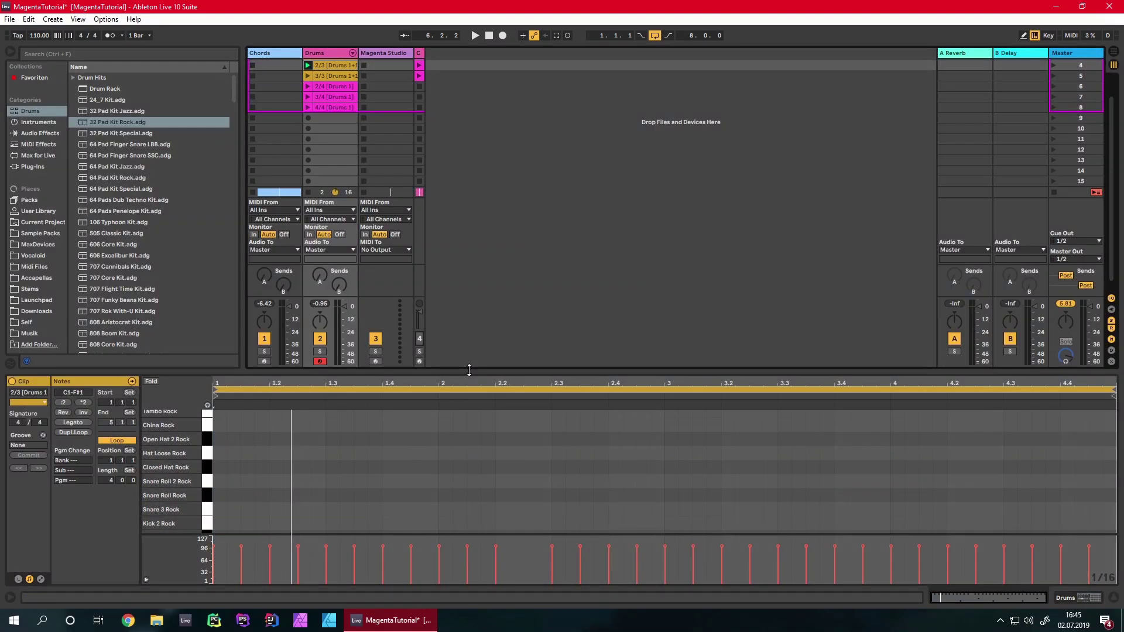
{"action": "left_click_drag", "start_coordinate": [469, 370], "coordinate": [458, 150]}
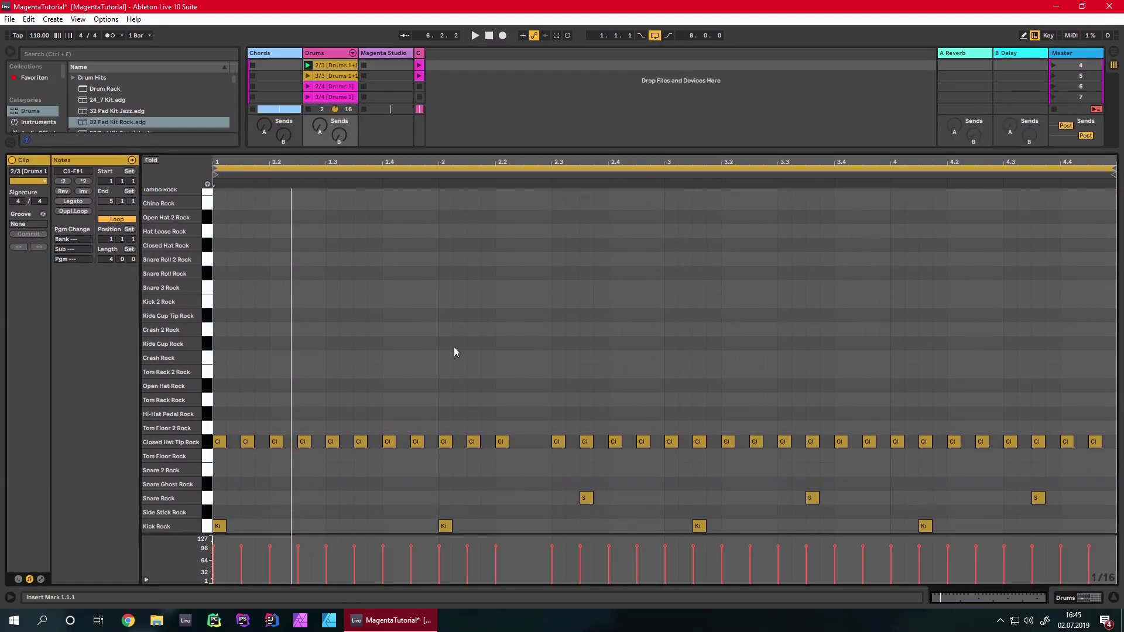
{"action": "key", "text": "space"}
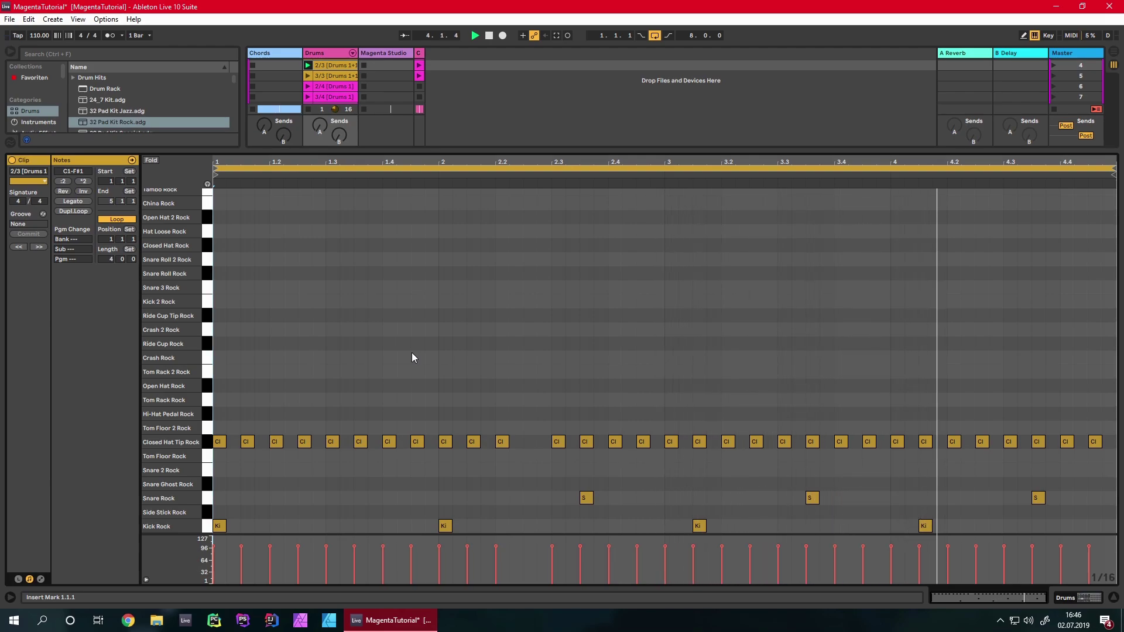
{"action": "key", "text": "space"}
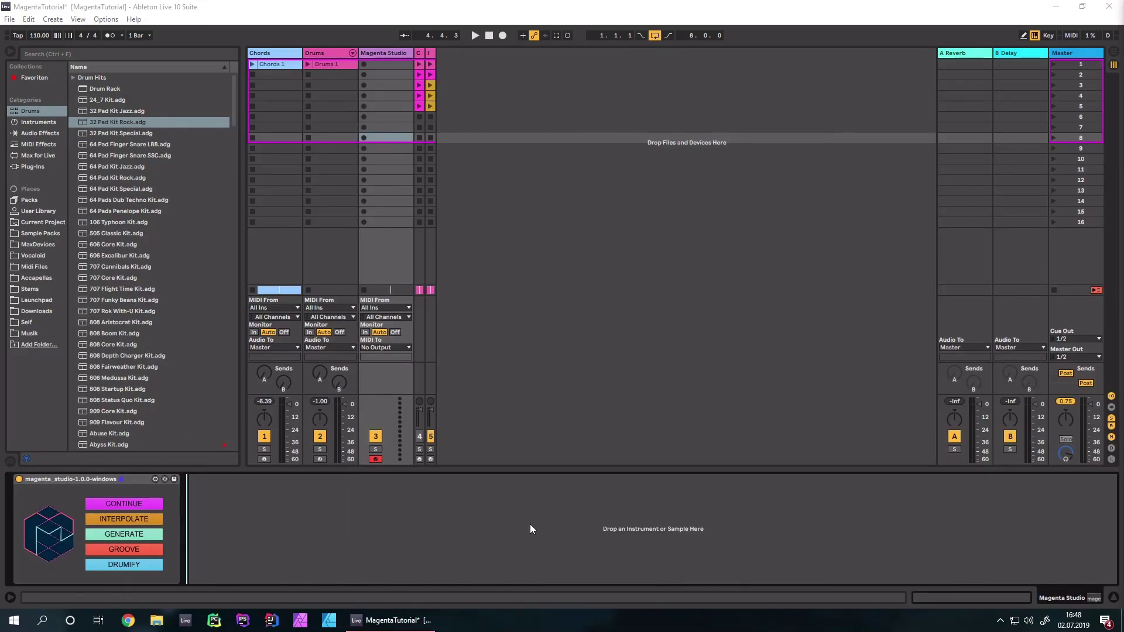
Step: Generate eight melody clips into the Magenta Studio track starting at Slot 1
{"action": "left_click", "coordinate": [141, 530]}
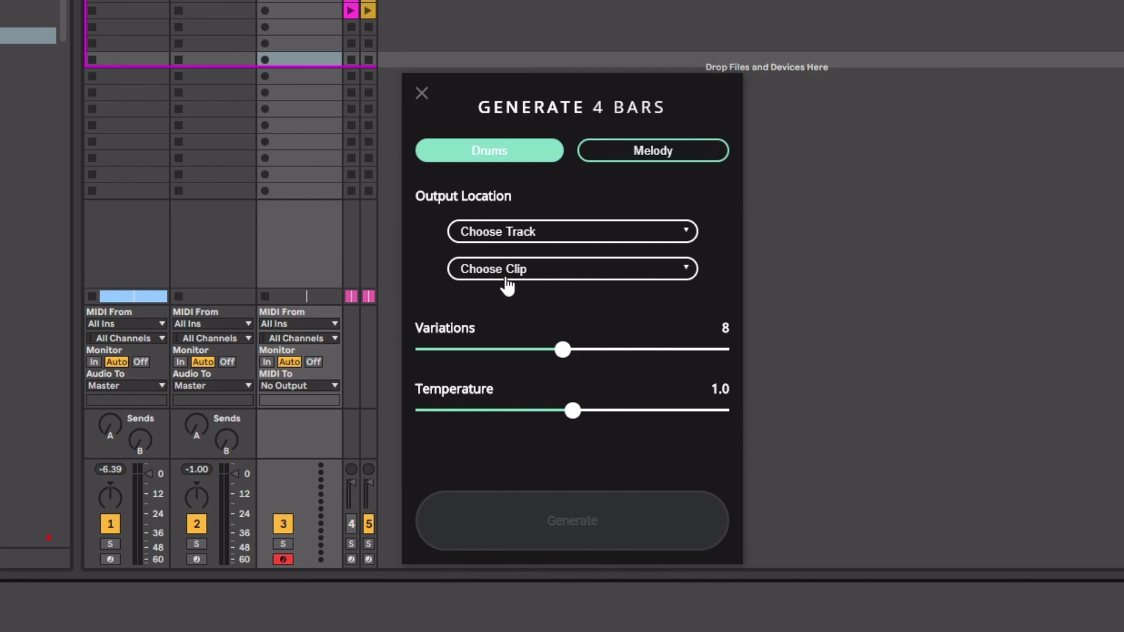
{"action": "left_click", "coordinate": [550, 237]}
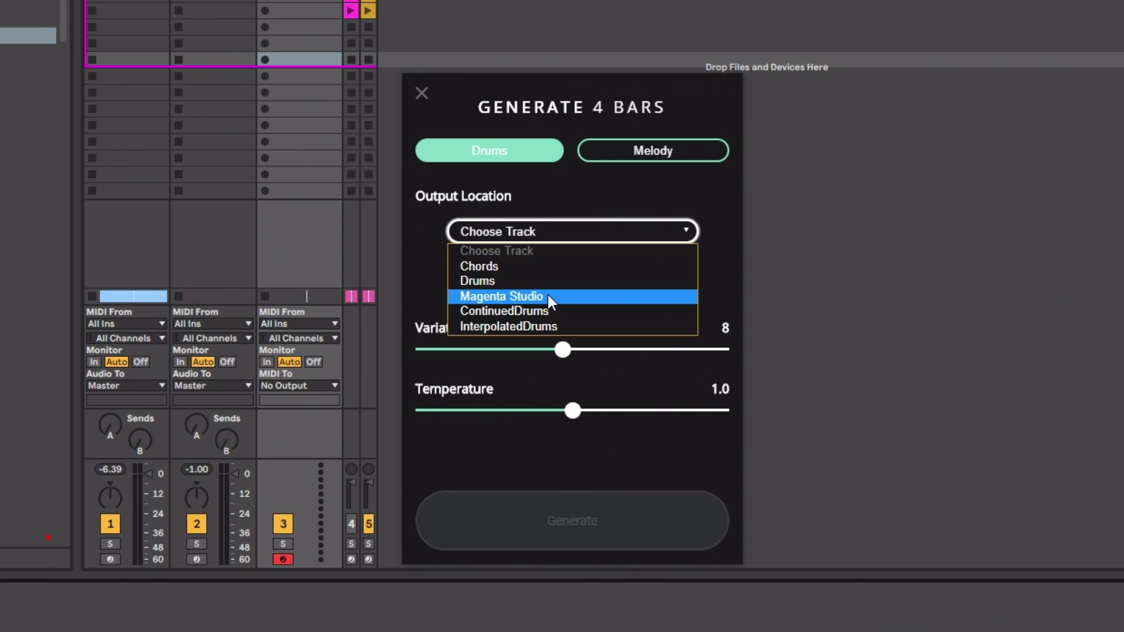
{"action": "left_click", "coordinate": [548, 295]}
{"action": "left_click", "coordinate": [539, 274]}
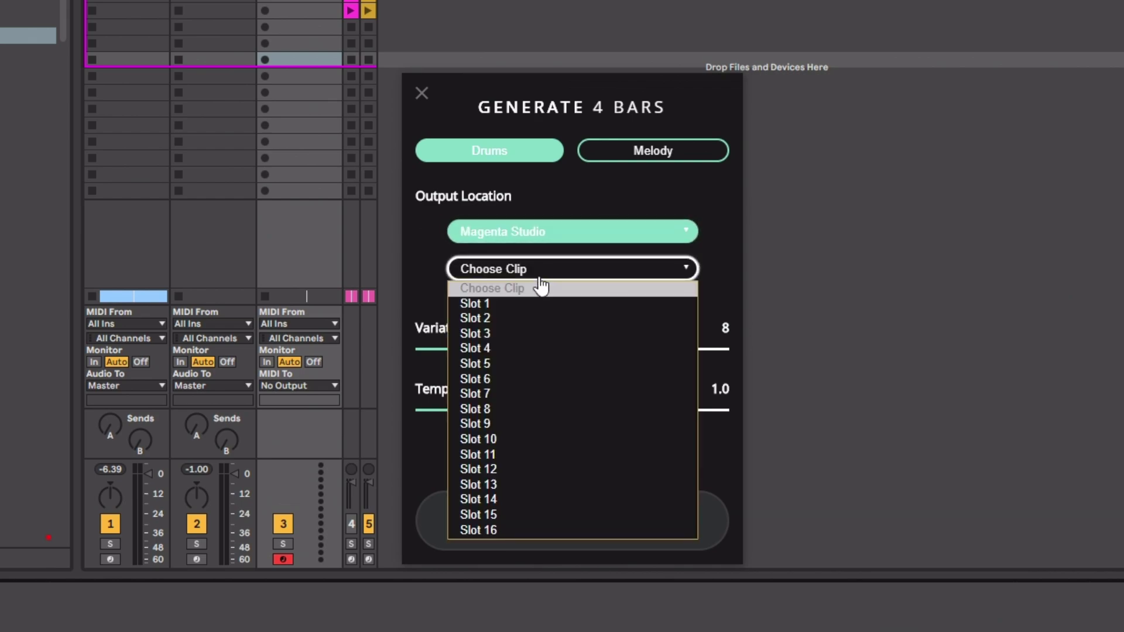
{"action": "left_click", "coordinate": [514, 303]}
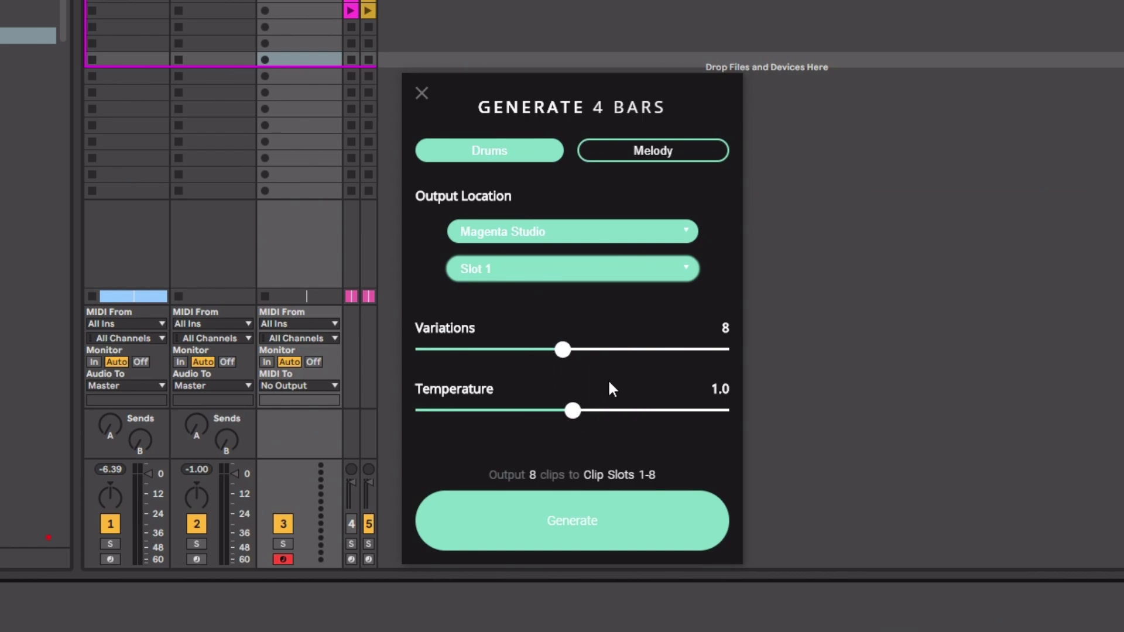
{"action": "left_click", "coordinate": [649, 151]}
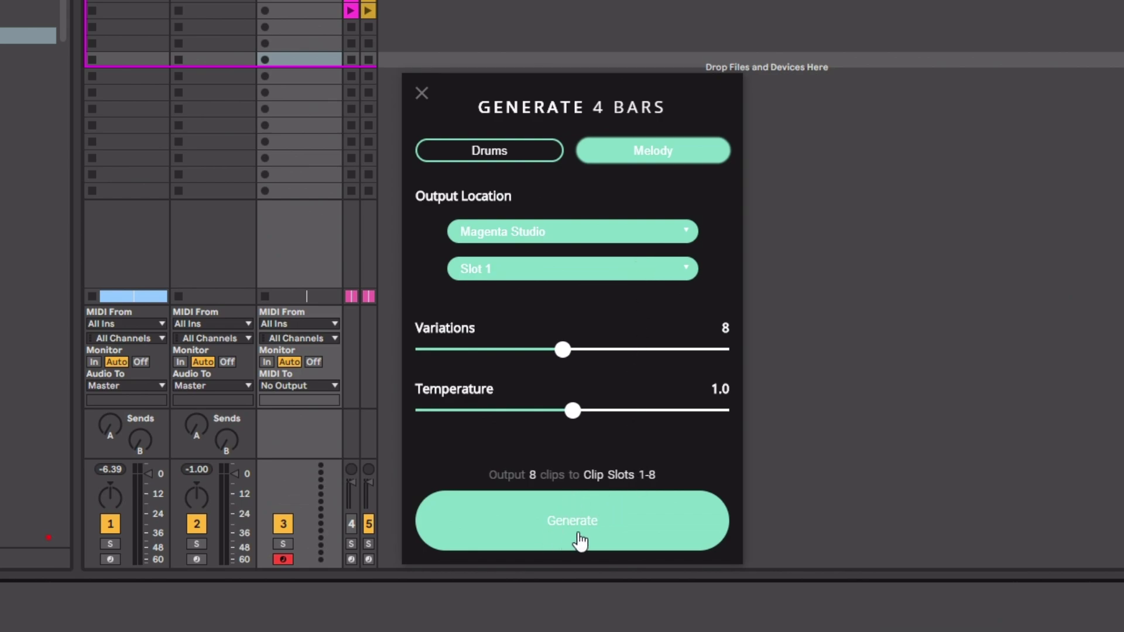
{"action": "left_click", "coordinate": [566, 516]}
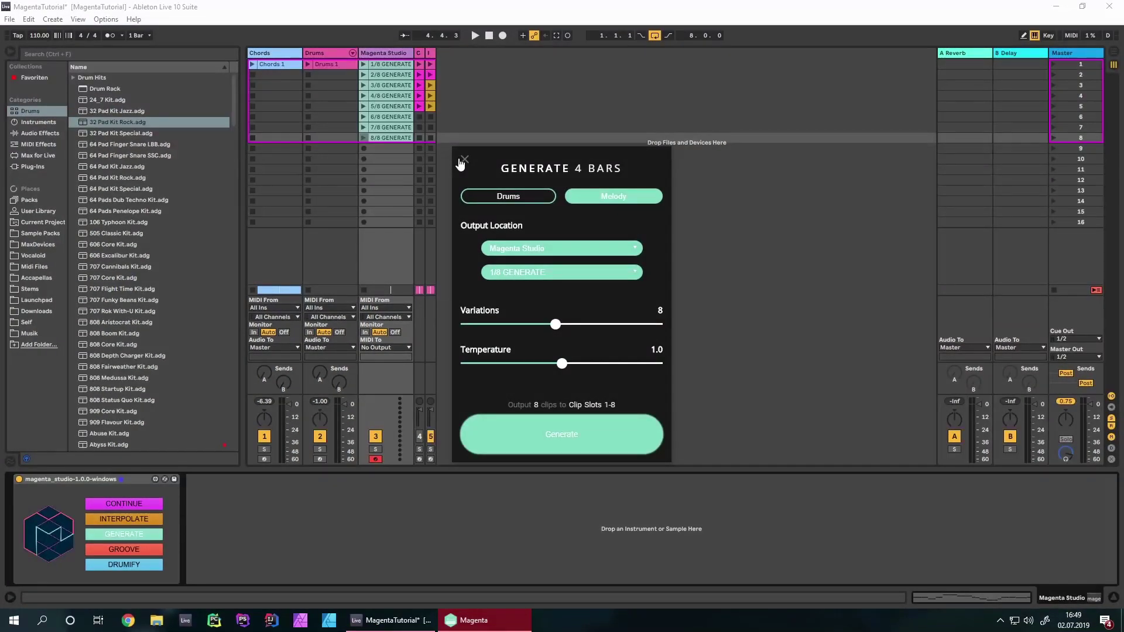
Step: Close Generate and view the 1/8 GENERATE melody clip in an enlarged editor
{"action": "left_click", "coordinate": [464, 159]}
{"action": "left_click", "coordinate": [377, 66]}
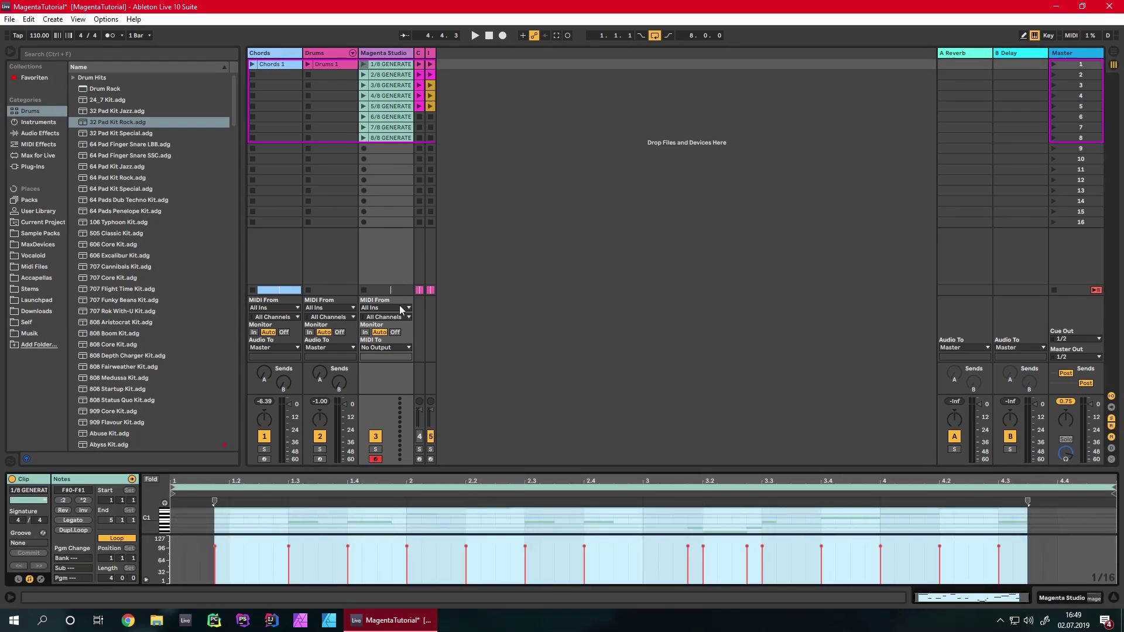
{"action": "left_click_drag", "start_coordinate": [445, 470], "coordinate": [490, 185]}
{"action": "left_click", "coordinate": [484, 235]}
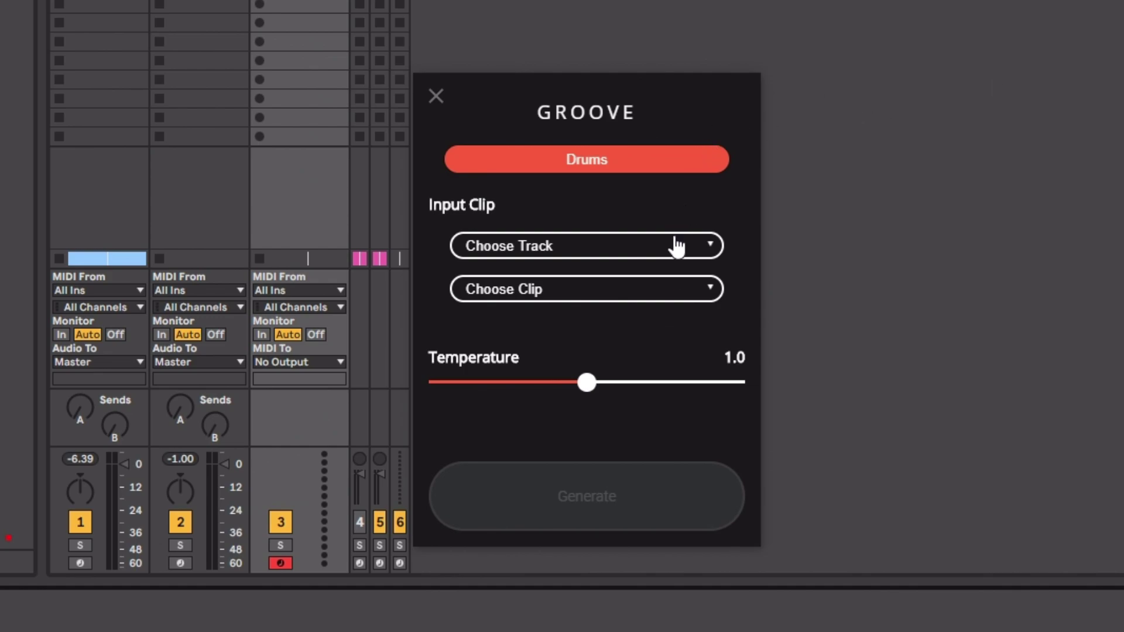
Step: Groove the Drums 1 clip from the Drums track into a new drum clip
{"action": "left_click", "coordinate": [656, 249]}
{"action": "left_click", "coordinate": [602, 302]}
{"action": "left_click", "coordinate": [605, 293]}
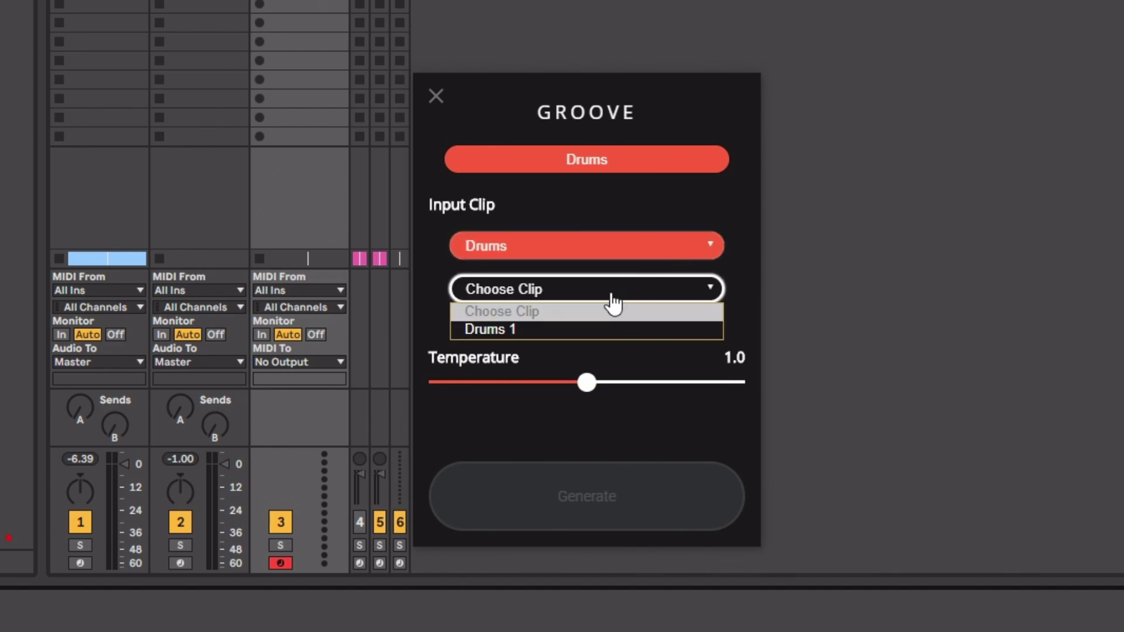
{"action": "left_click", "coordinate": [599, 328]}
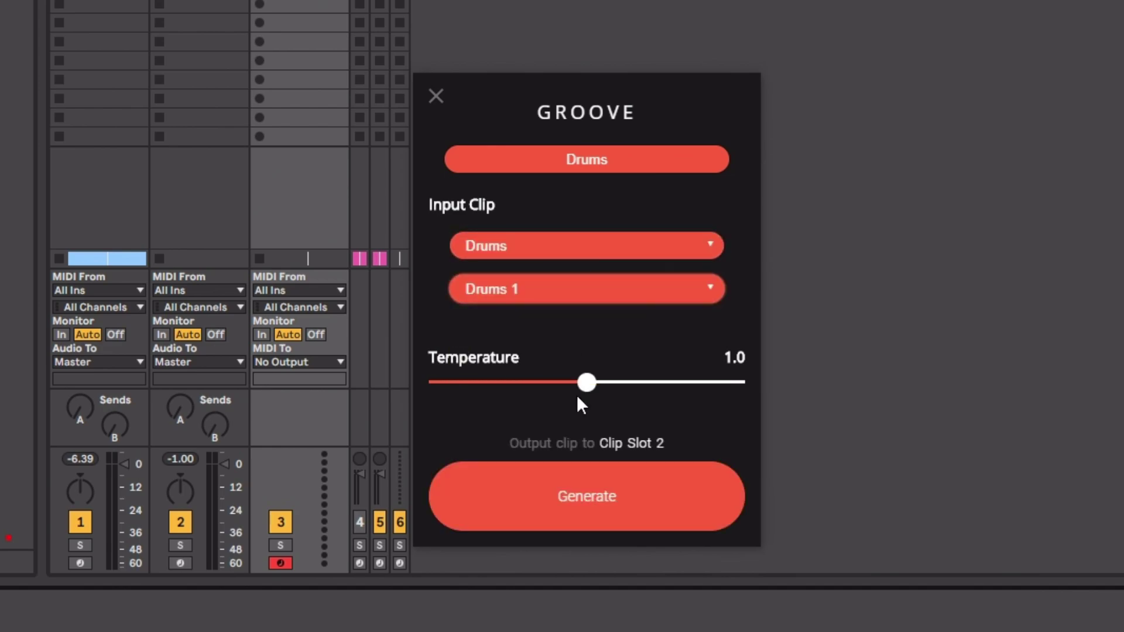
{"action": "left_click", "coordinate": [592, 504]}
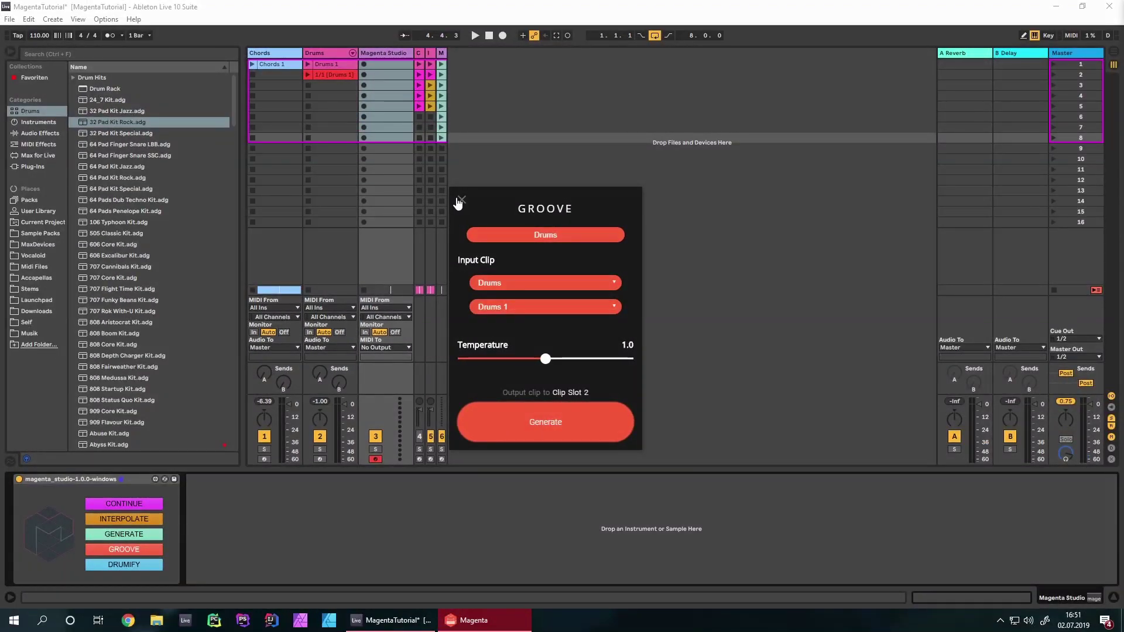
Step: Inspect the new 1/1 [Drums 1] clip's drum lanes, including the Closed Hat Tip Rock notes
{"action": "left_click", "coordinate": [460, 201]}
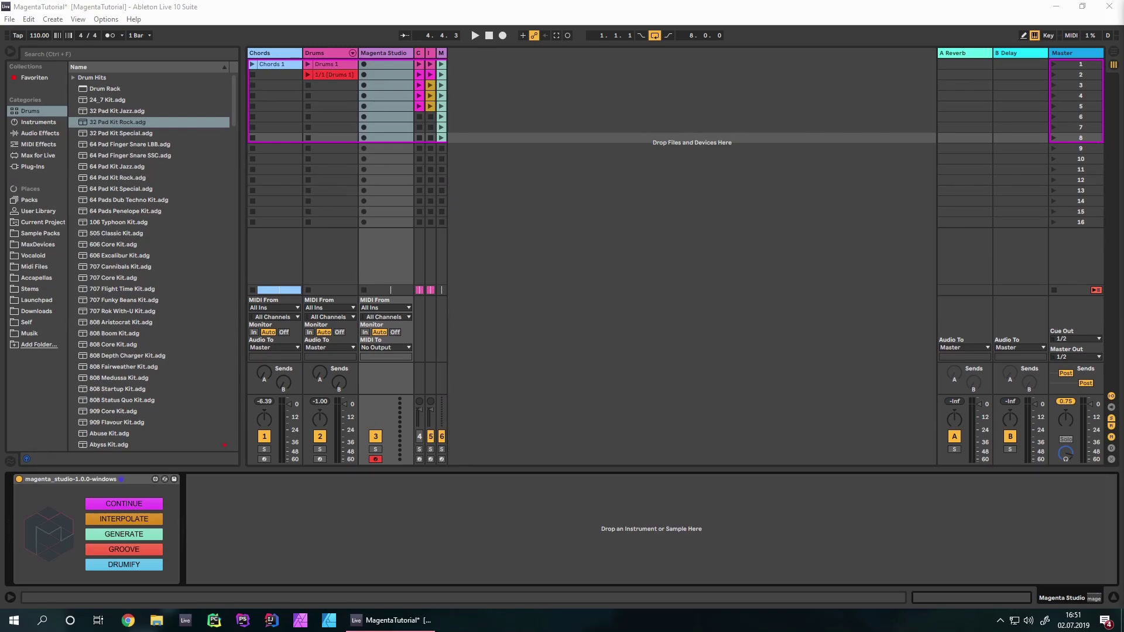
{"action": "left_click", "coordinate": [321, 75]}
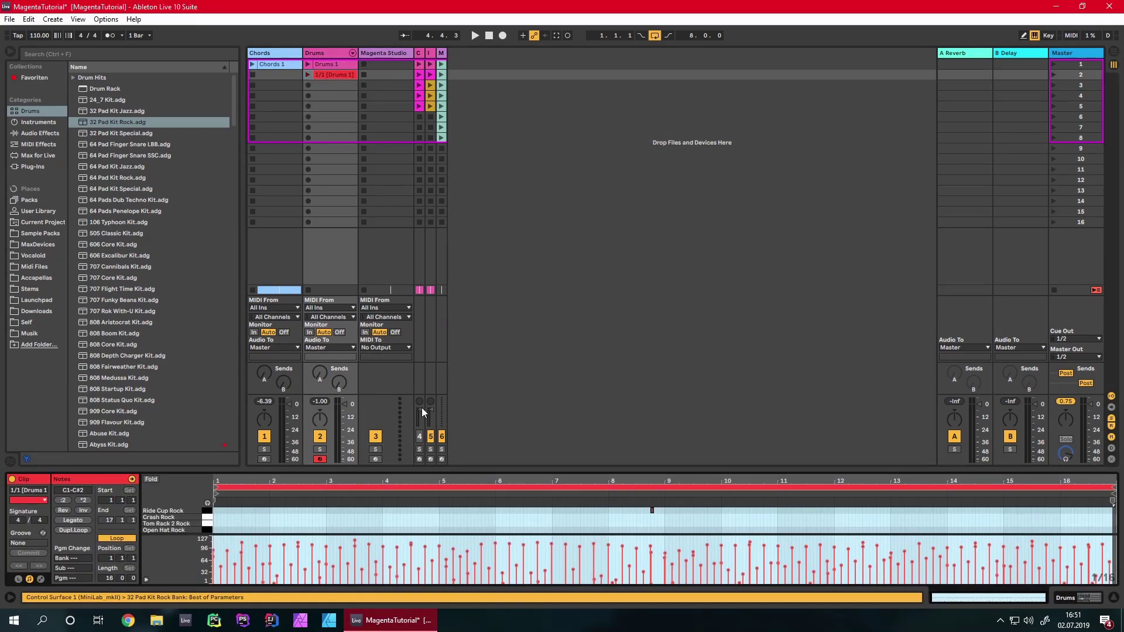
{"action": "left_click_drag", "start_coordinate": [425, 469], "coordinate": [527, 115]}
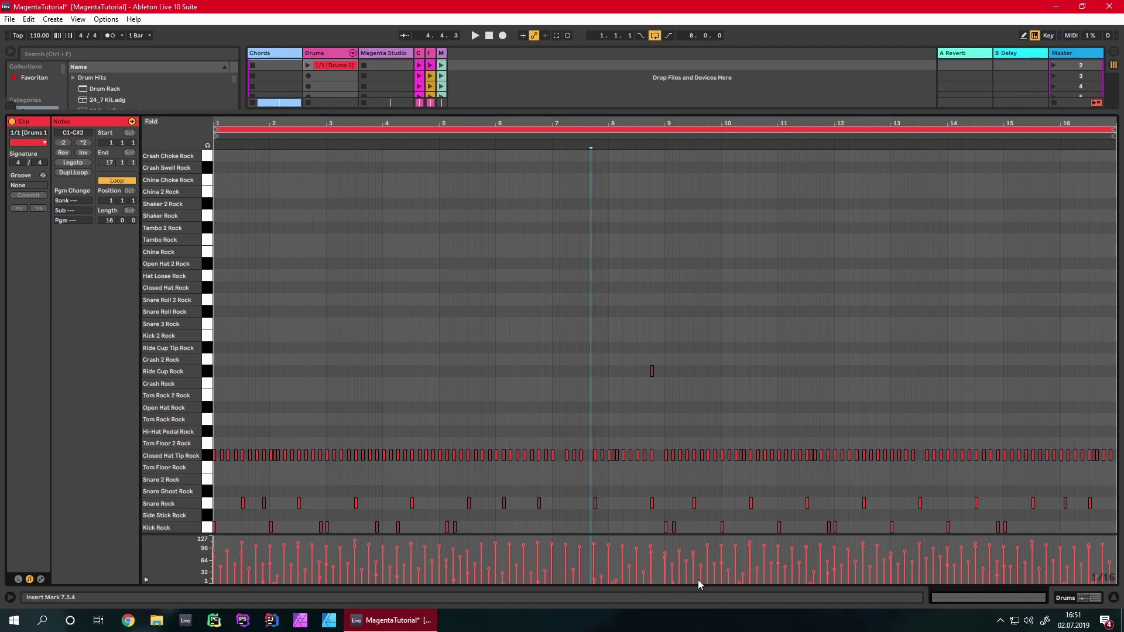
{"action": "left_click", "coordinate": [215, 553]}
{"action": "left_click", "coordinate": [214, 563]}
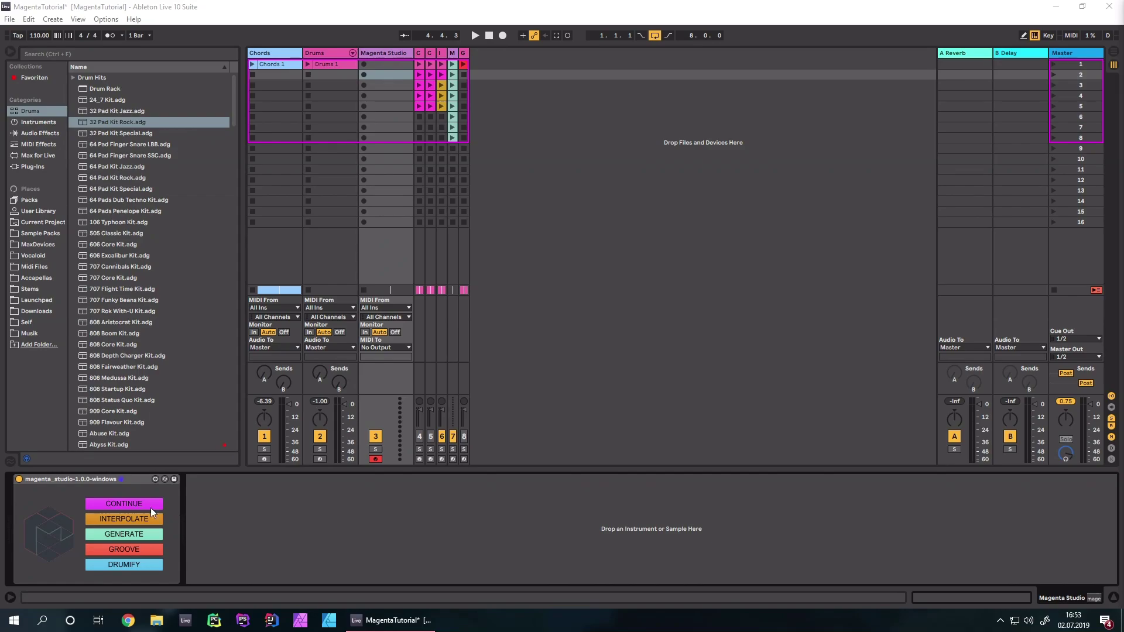
Step: Drumify the Chords 1 clip and open the resulting 1/1 [Chords 1] clip
{"action": "left_click", "coordinate": [136, 565]}
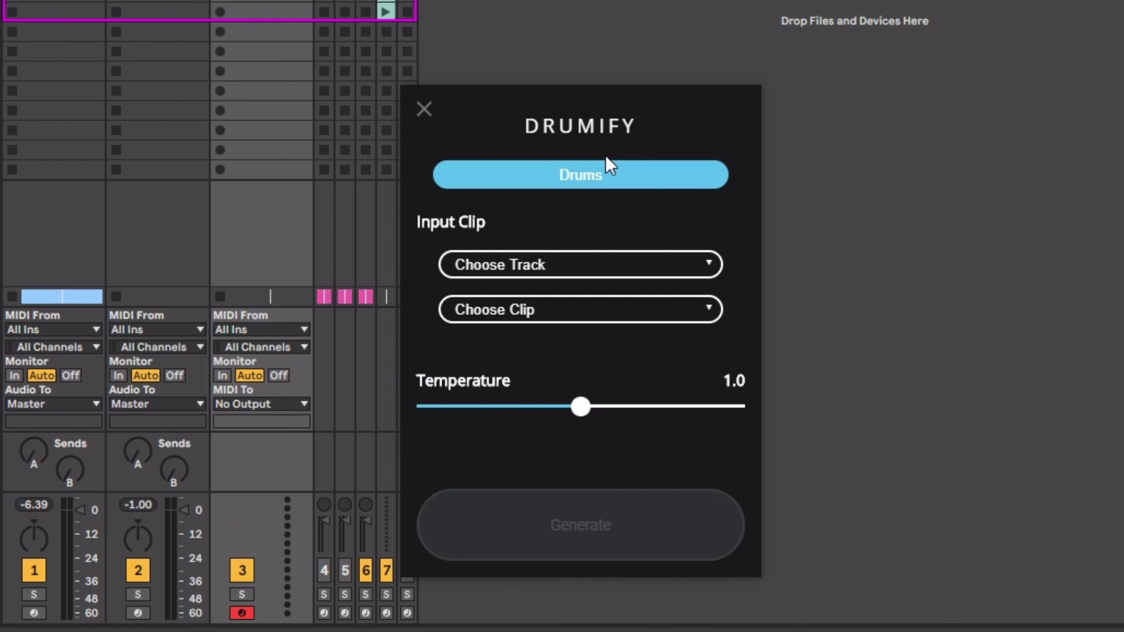
{"action": "left_click", "coordinate": [592, 263]}
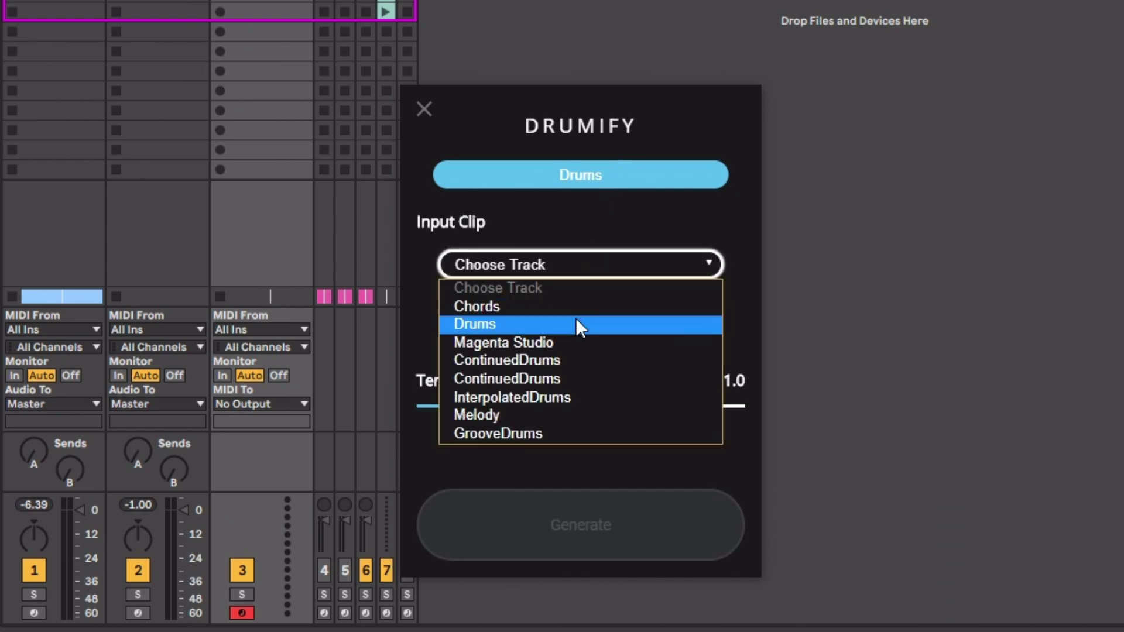
{"action": "left_click", "coordinate": [575, 306]}
{"action": "left_click", "coordinate": [575, 311]}
{"action": "left_click", "coordinate": [574, 344]}
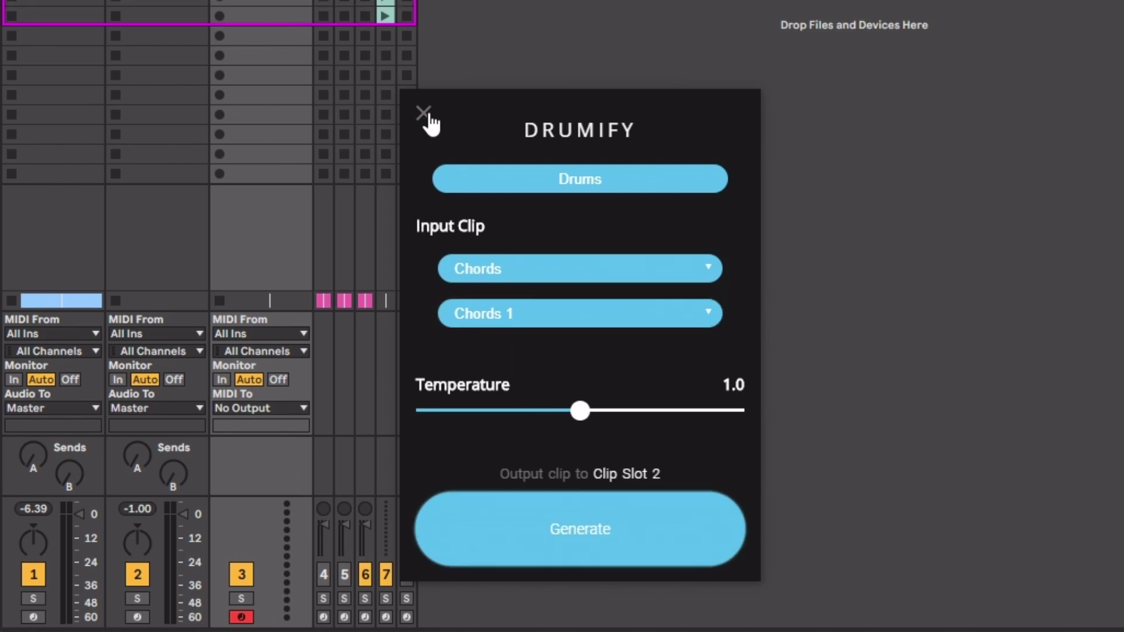
{"action": "left_click", "coordinate": [426, 116]}
{"action": "left_click", "coordinate": [277, 75]}
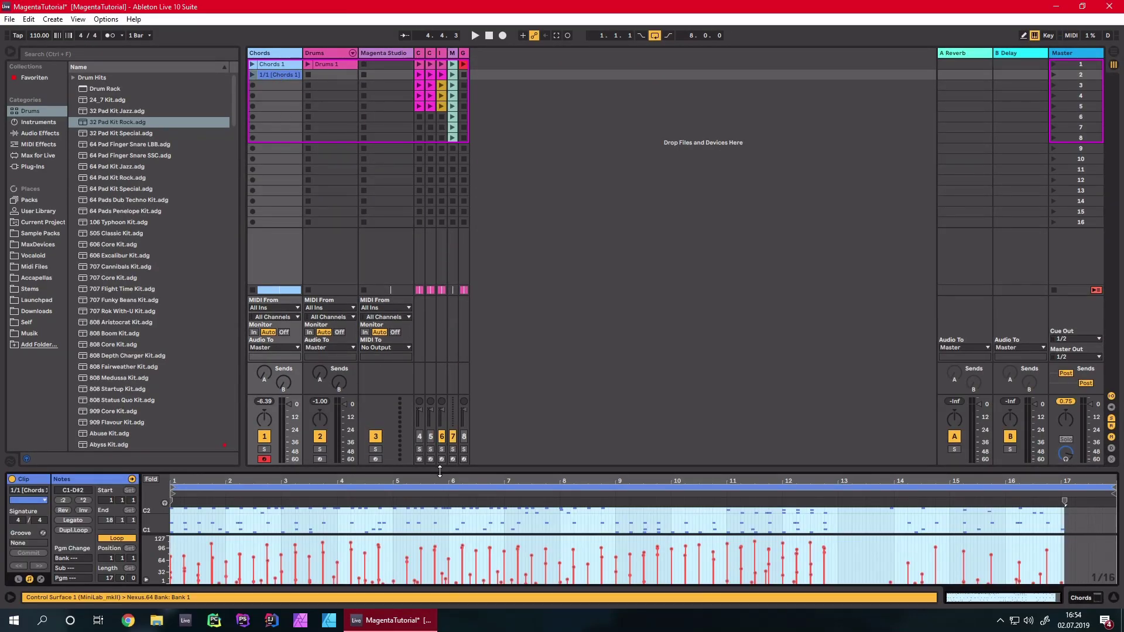
Step: Enlarge the editor to view the drumified 1/1 [Chords 1] notes across 16 bars
{"action": "left_click_drag", "start_coordinate": [440, 471], "coordinate": [444, 307]}
{"action": "left_click", "coordinate": [456, 340]}
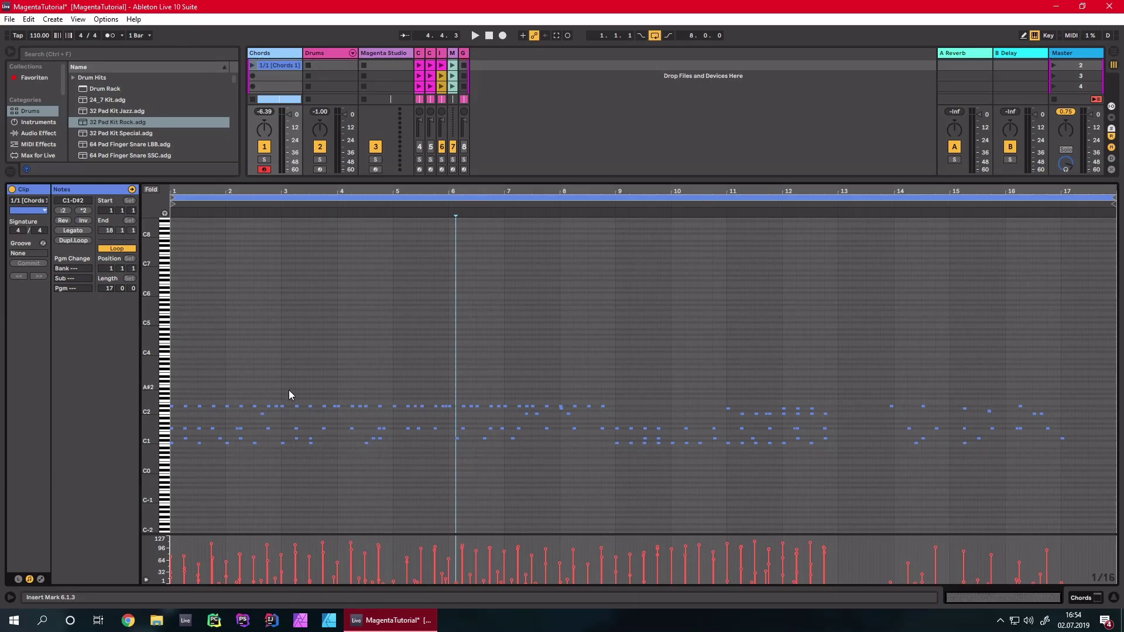